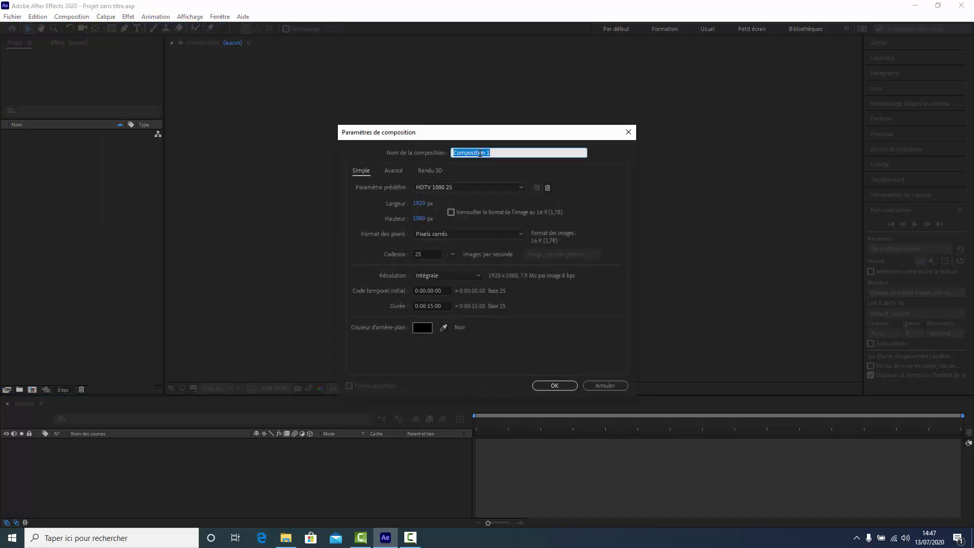
Step: Create a composition named texte with a width of 3000 px and a height of 240 px
text(texte)
click(419, 204)
text(3000)
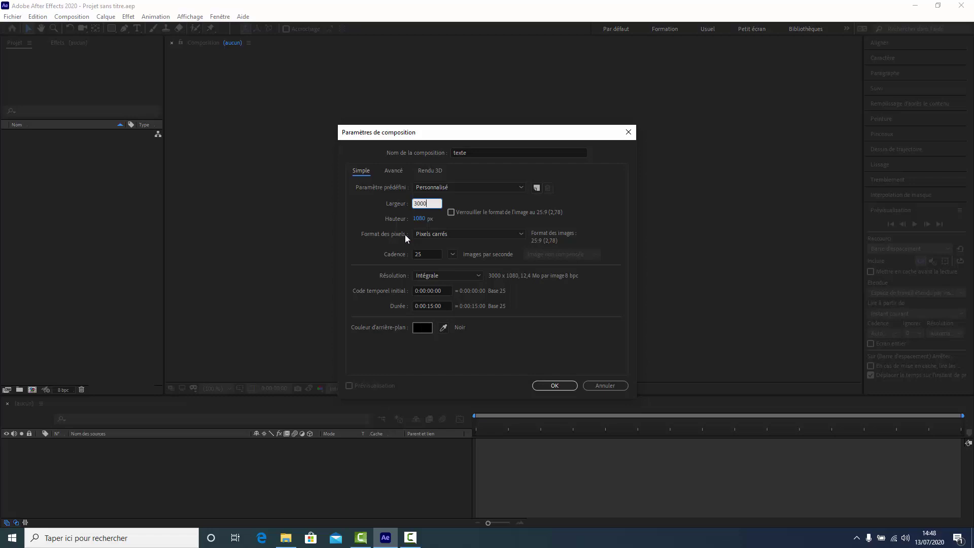
click(419, 219)
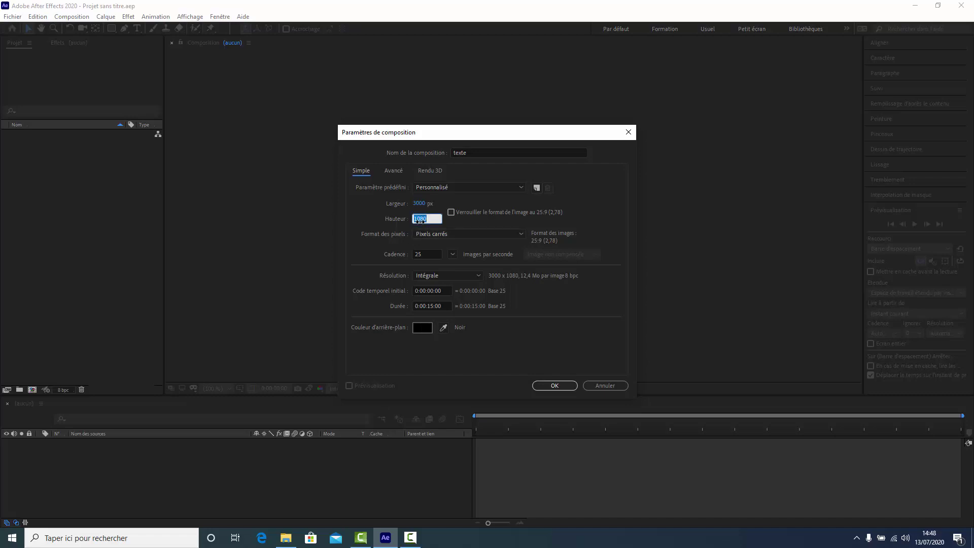
text(240)
click(548, 387)
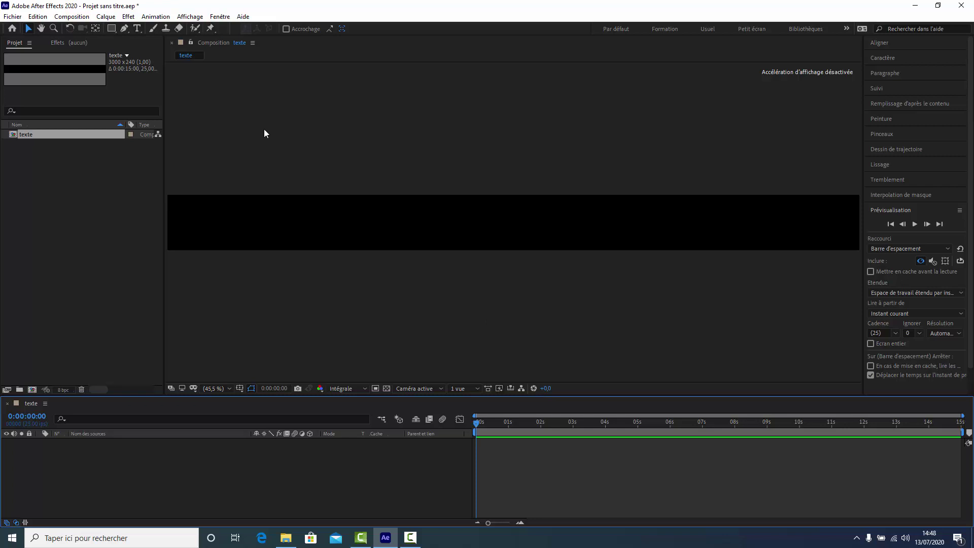
Step: Add a text layer reading "AFTER EFFECTS TUTO." to the texte composition
click(138, 28)
click(183, 221)
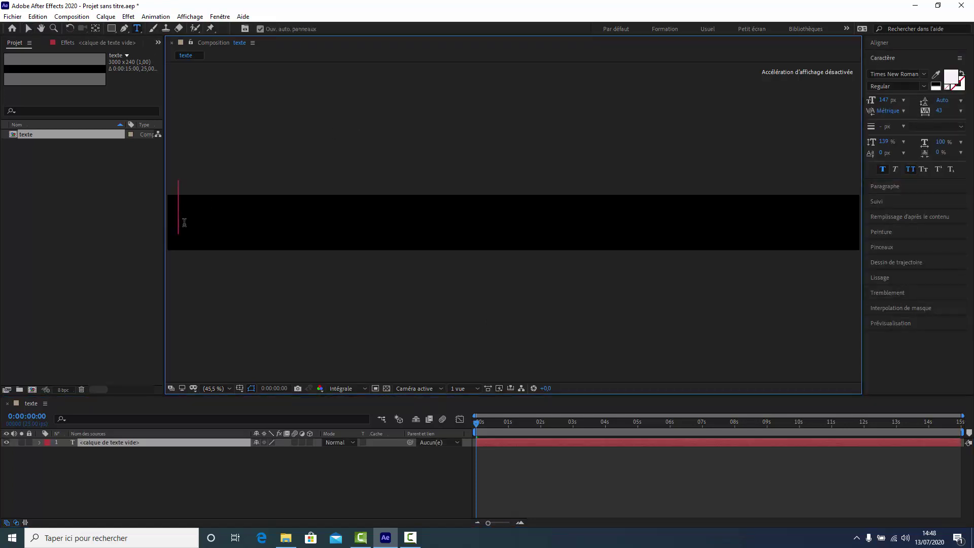
text(A)
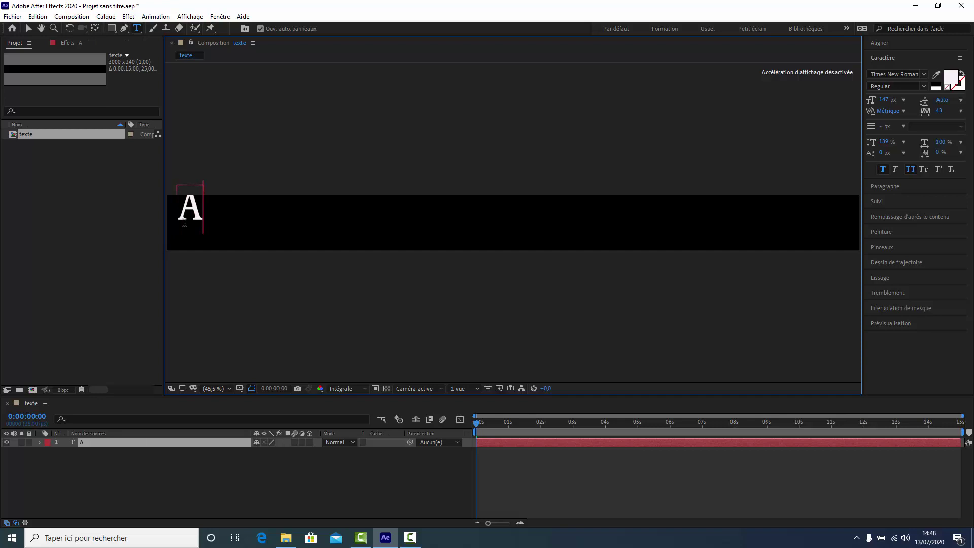
text(FTER)
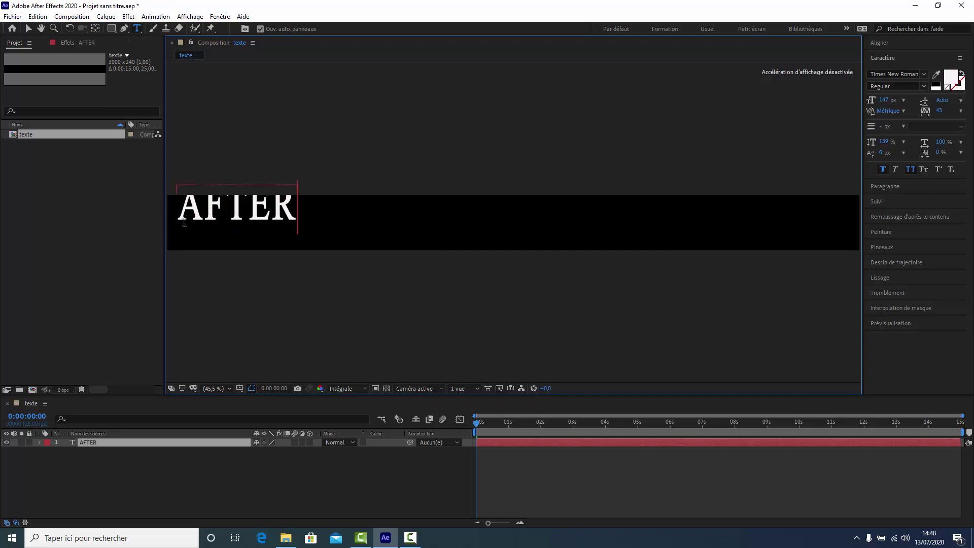
text( E)
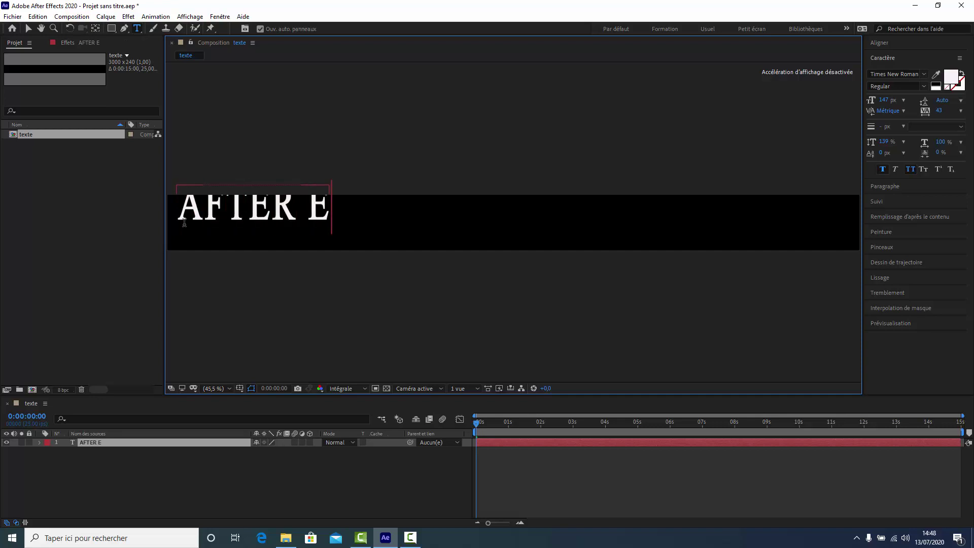
text(FFECT)
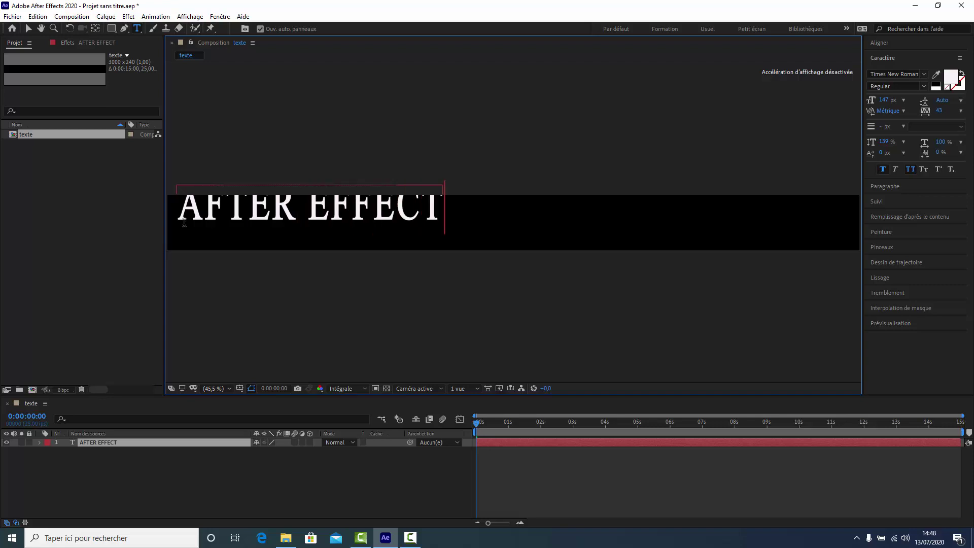
text(S TUTO)
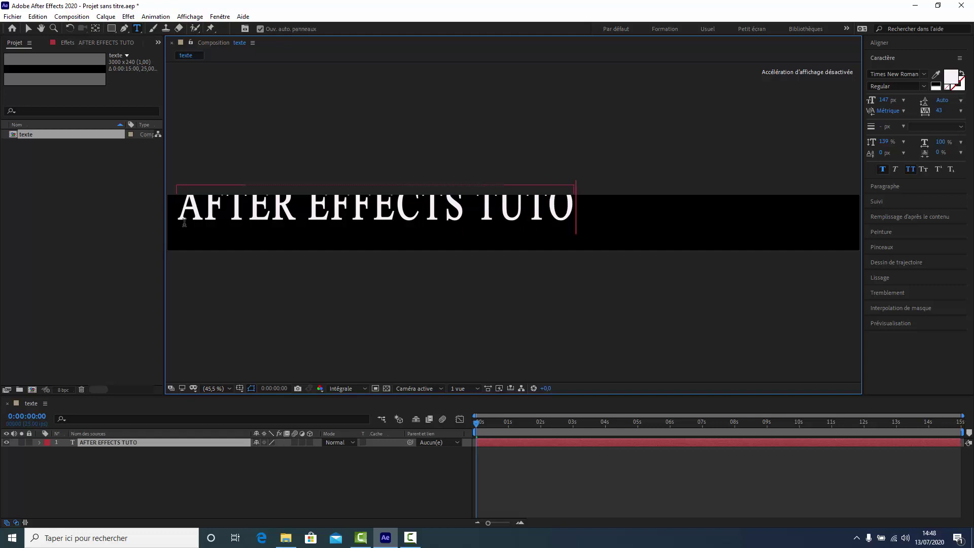
text(.)
Step: Align the text layer to the composition's left edge and centre it vertically
click(883, 43)
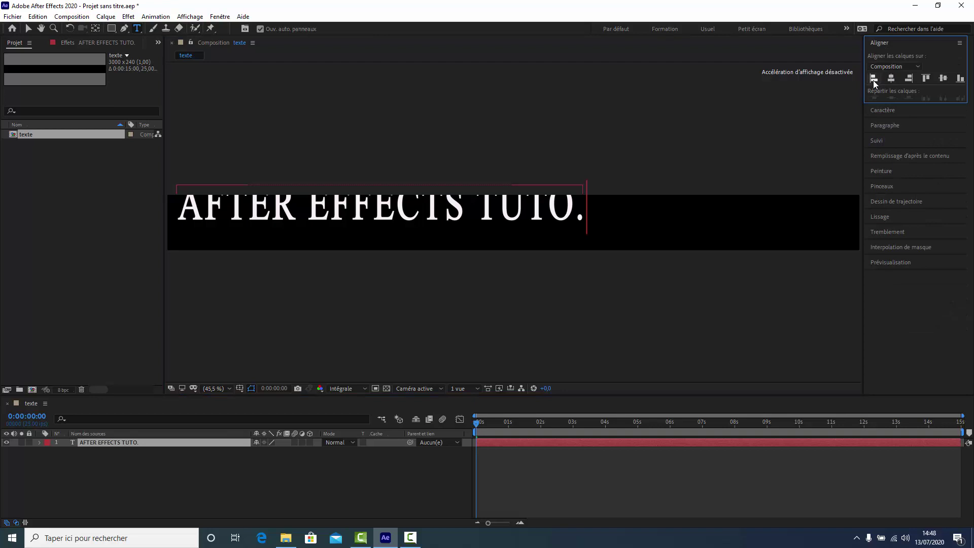
click(873, 79)
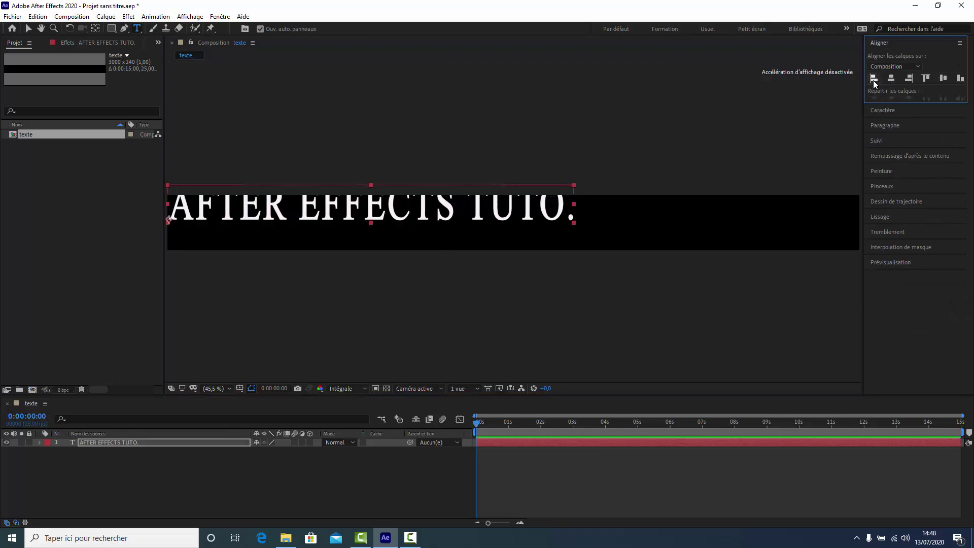
click(944, 78)
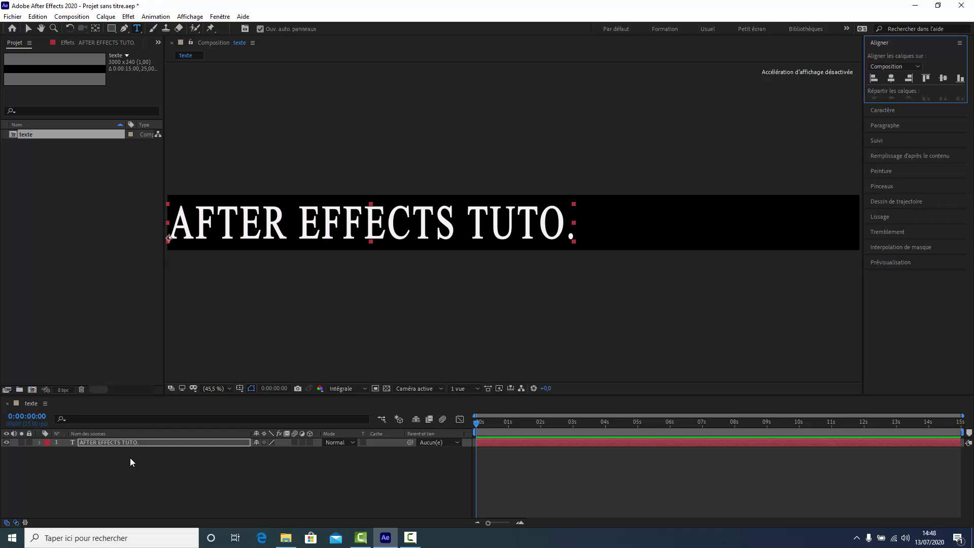
Step: Reveal the text layer's position and shift the text slightly right to about 75, 185.2
key(p)
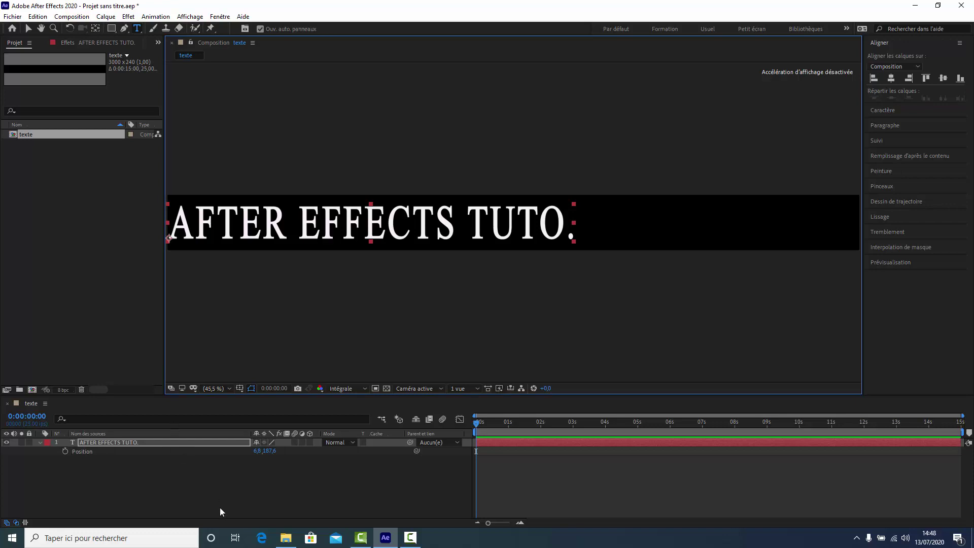
key(v)
drag(234, 235, 249, 233)
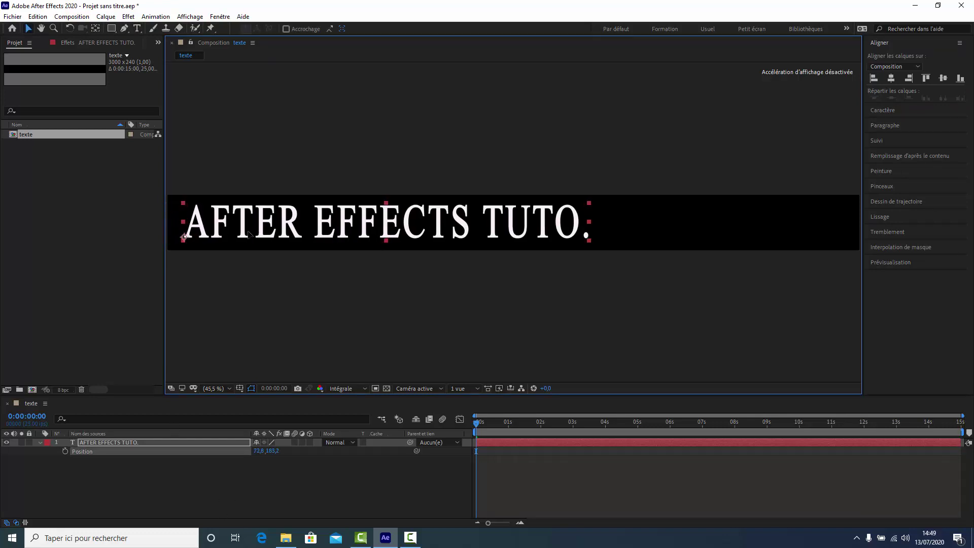
drag(248, 233, 250, 234)
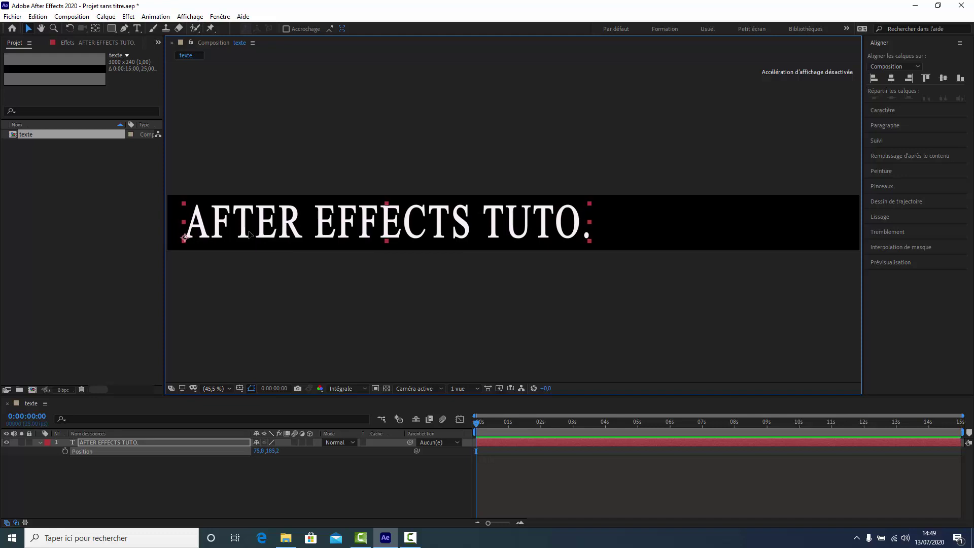
Step: Add a Position text animator to the text layer and set its first position keyframe at 0:00:00:00
click(40, 443)
click(40, 442)
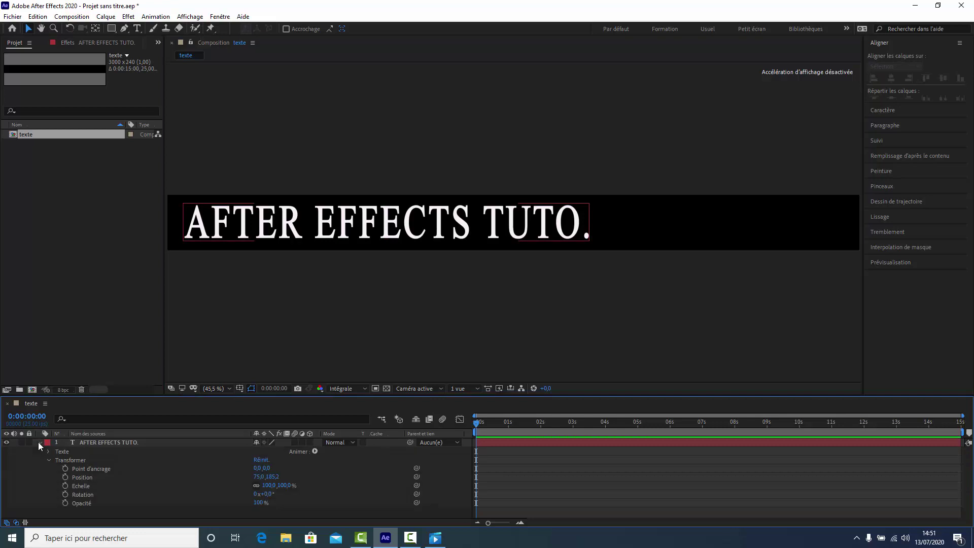
click(315, 449)
click(374, 271)
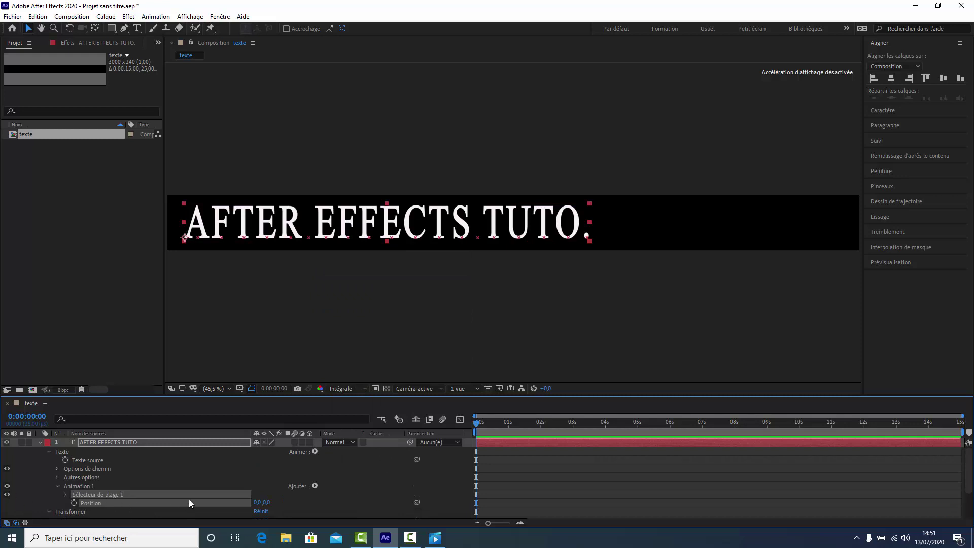
click(74, 503)
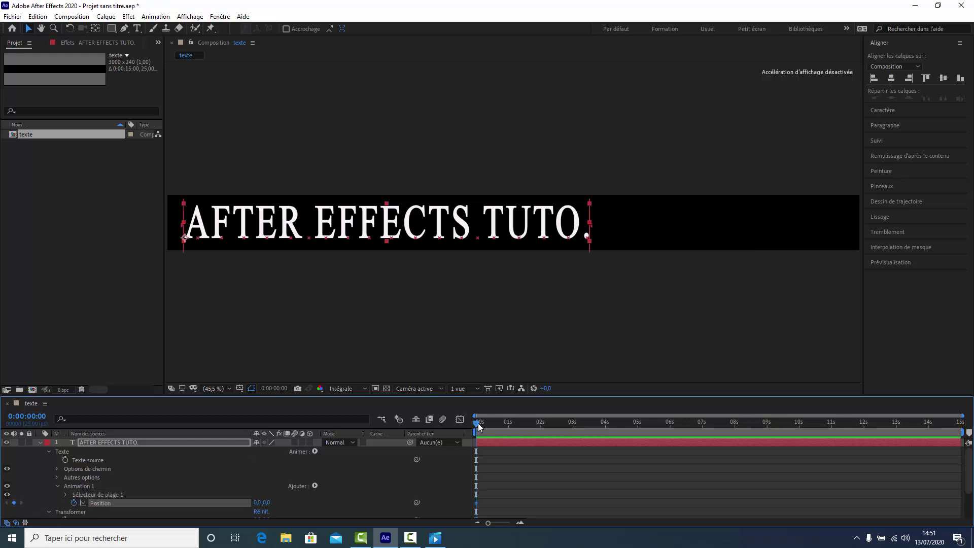
Step: Keyframe the animator's horizontal position at -4000 at 0:00:14:24, then return to the start and collapse the text layer
drag(478, 425, 966, 419)
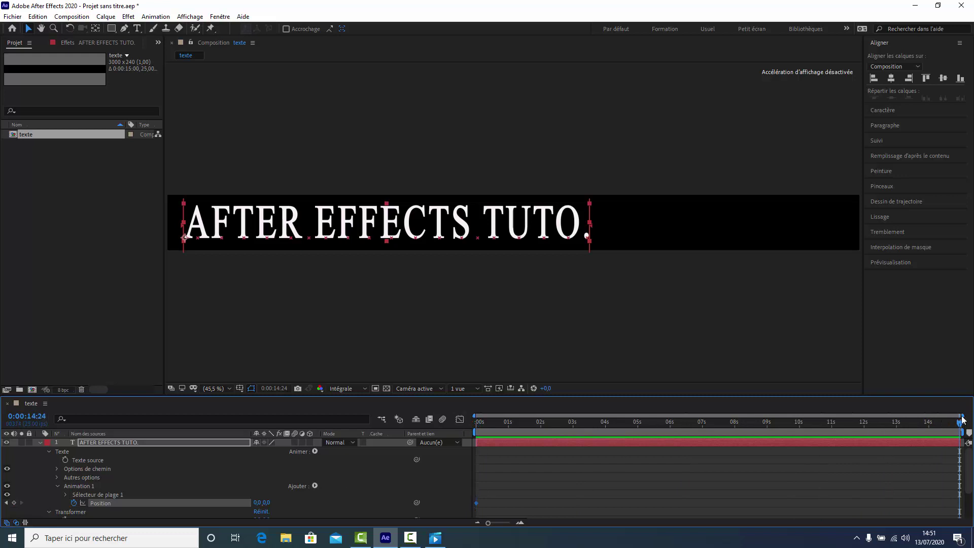
click(259, 503)
text(-4000)
key(Return)
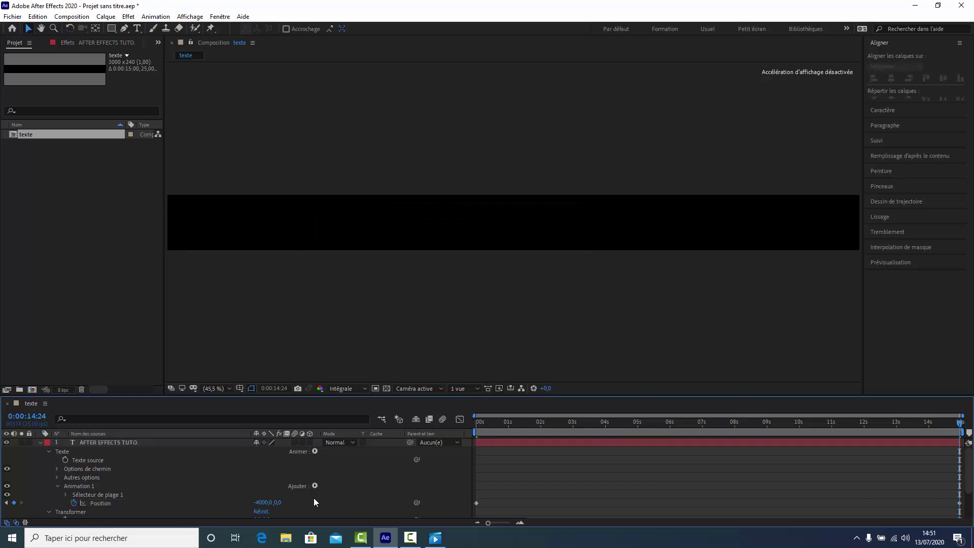
drag(961, 423, 661, 423)
key(Home)
click(40, 443)
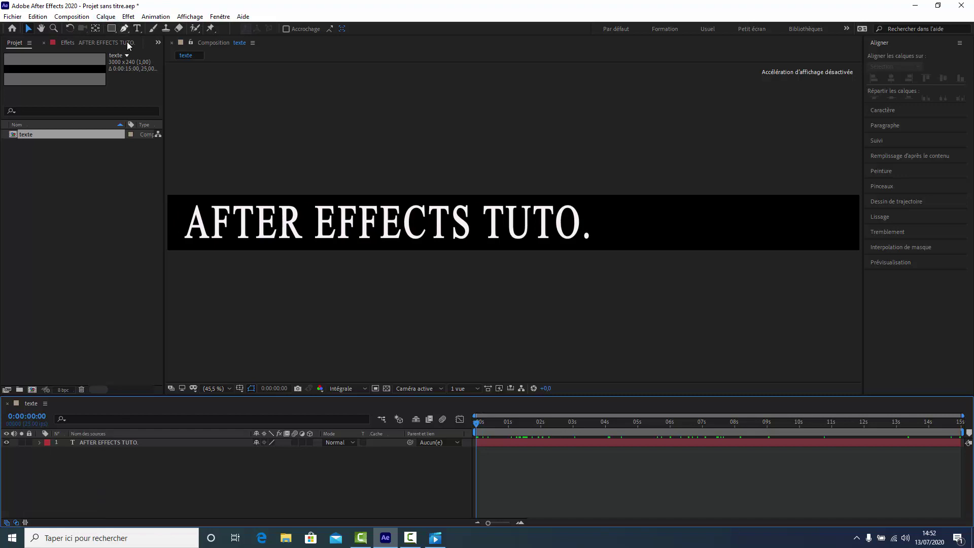
Step: Apply the CC RepeTile effect to the text layer with Expand Right set to 6000
click(84, 443)
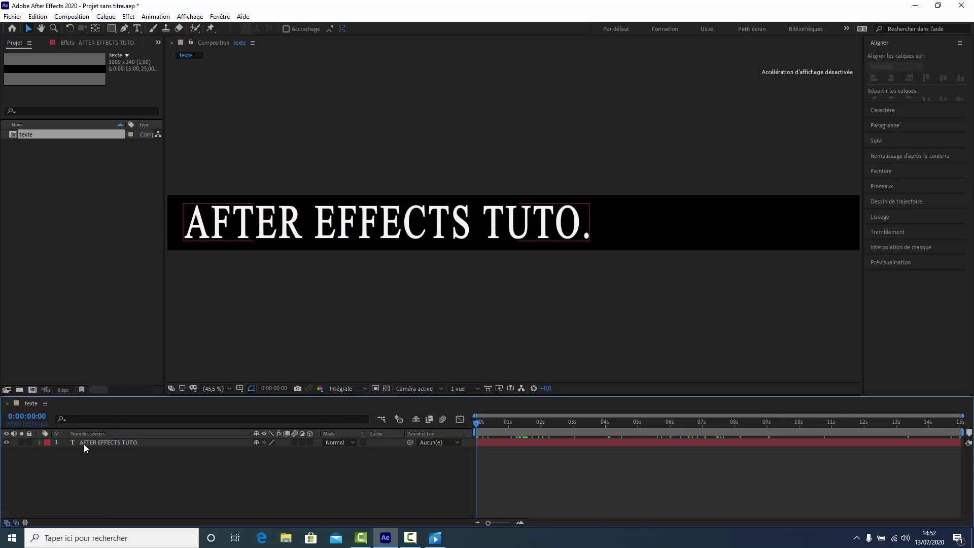
click(130, 17)
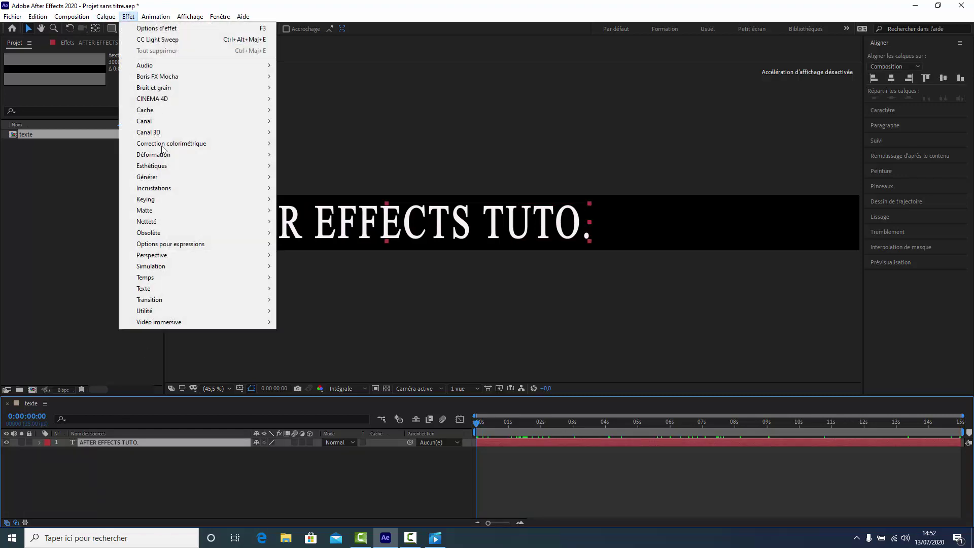
mouse_move(165, 168)
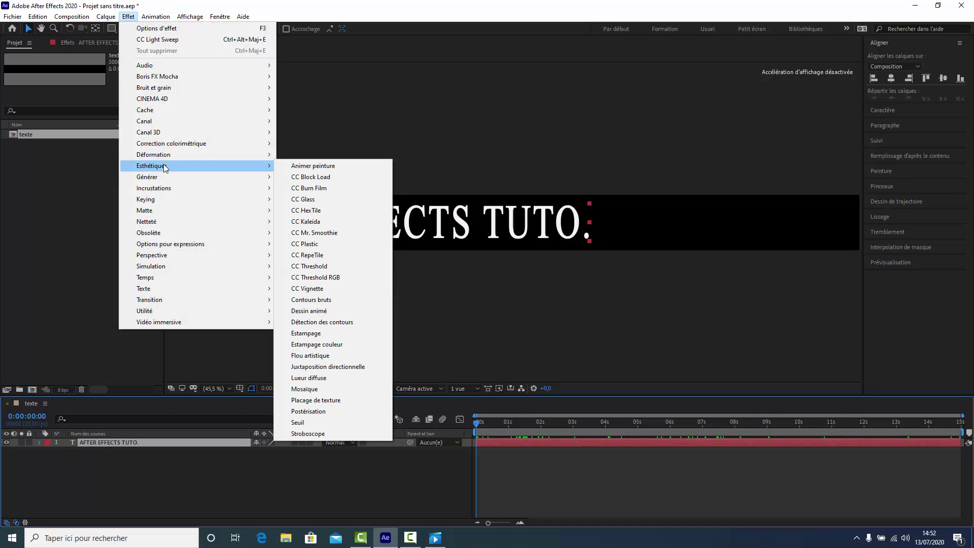
click(316, 258)
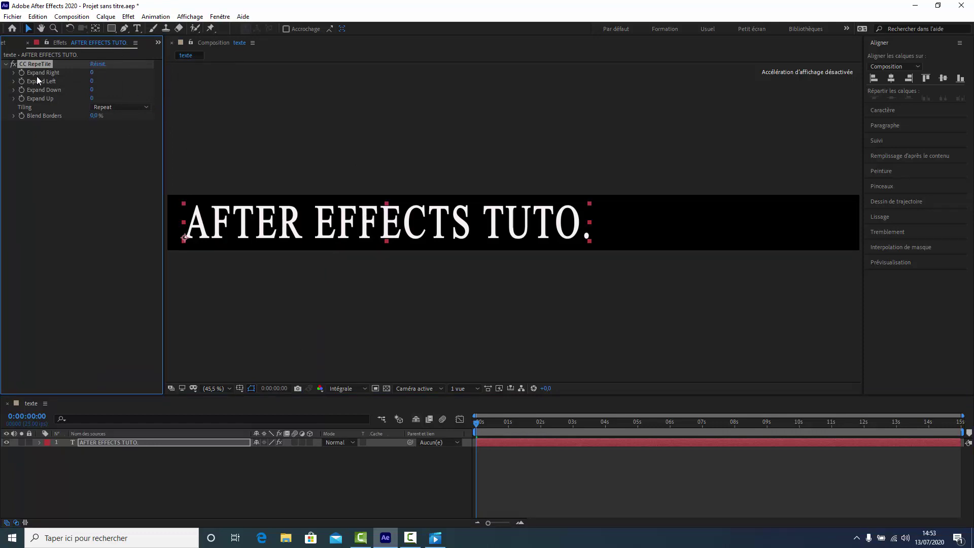
click(91, 74)
text(6000)
click(88, 224)
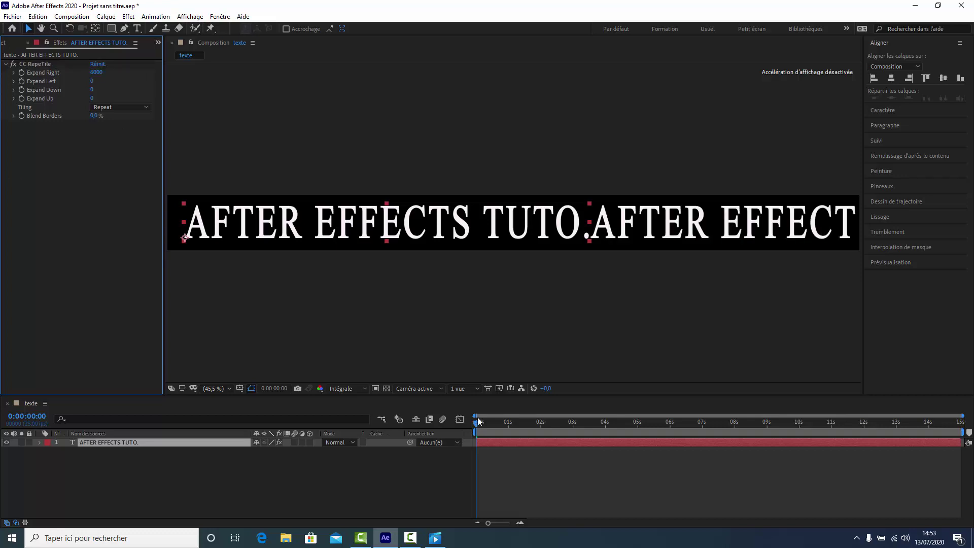
drag(478, 421, 472, 453)
Step: Create a composition named precomp01 with a width of 240 px and a height of 3000 px
key(ctrl+0)
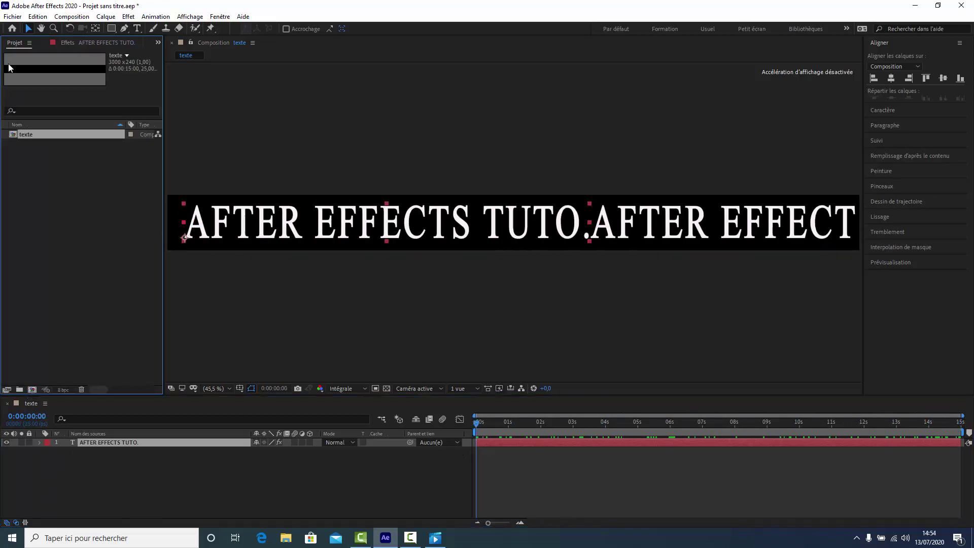
click(32, 390)
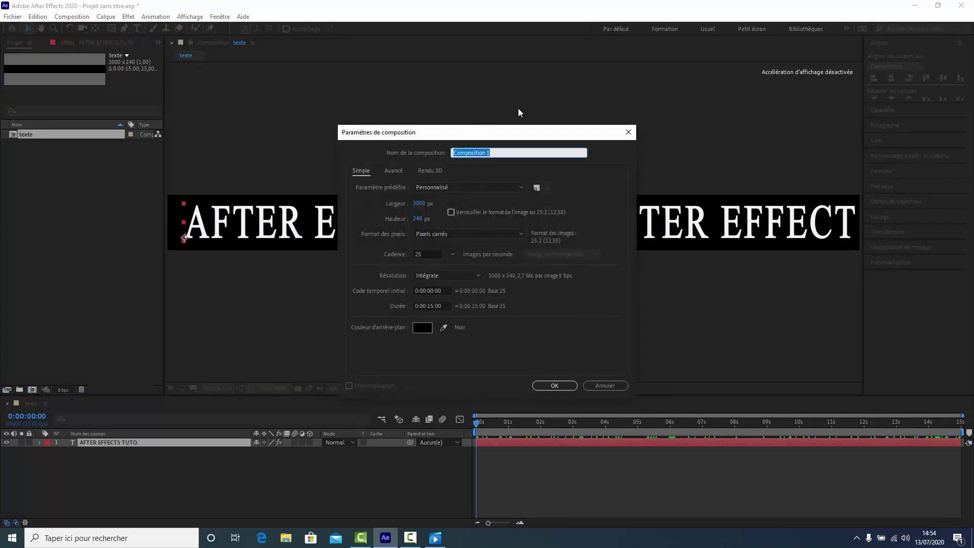
text(precomp01)
click(420, 204)
text(240)
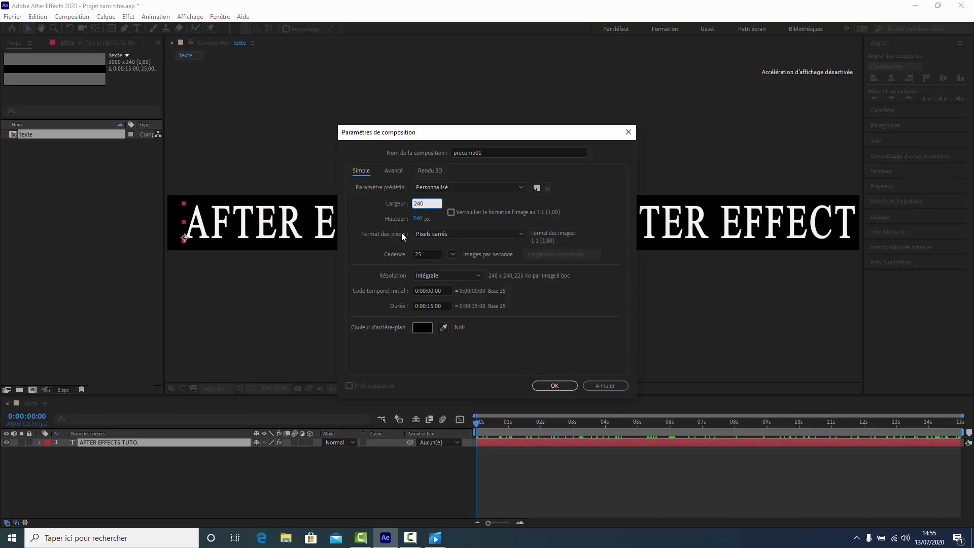
click(419, 218)
text(3000)
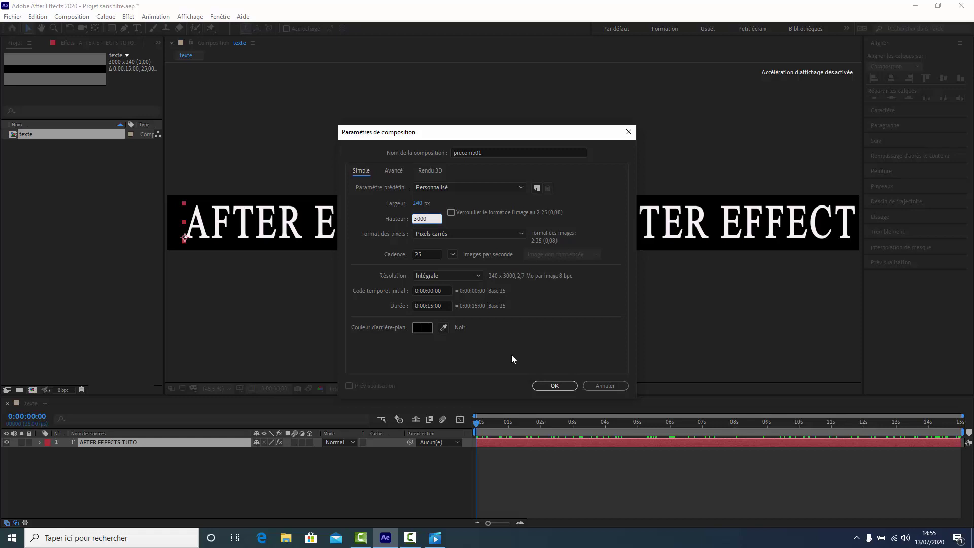
click(554, 387)
Step: Place the texte composition in precomp01 and add a black 240 x 3000 px solid beneath it
drag(24, 147, 62, 459)
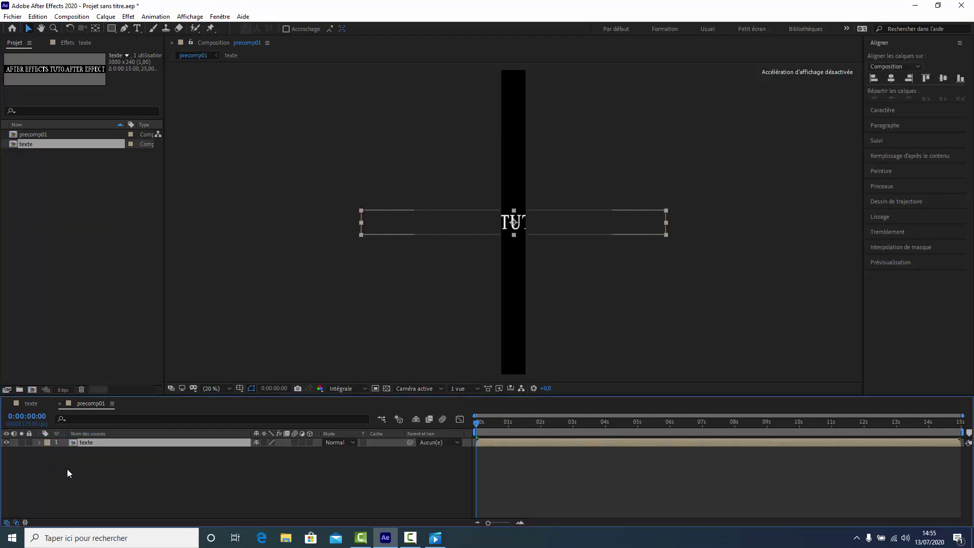
click(106, 17)
mouse_move(116, 32)
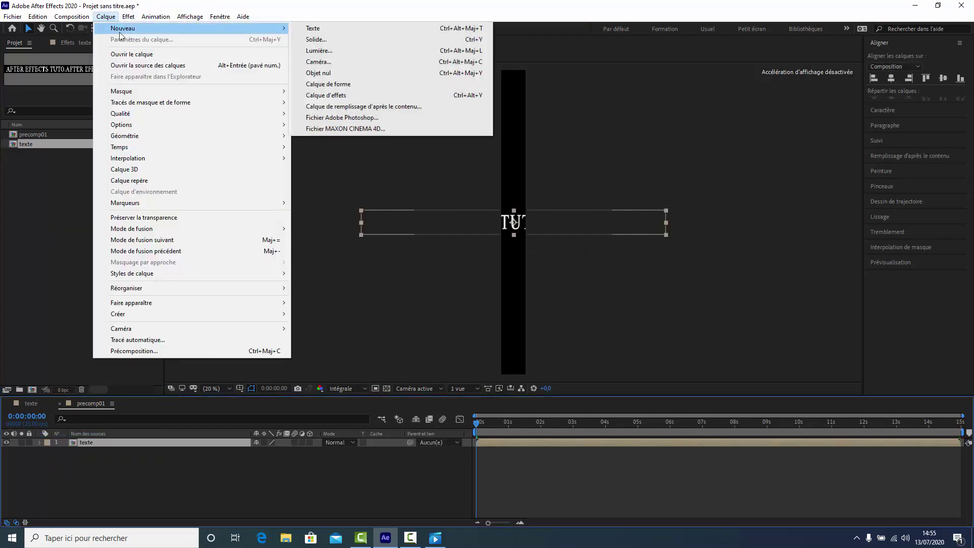
click(406, 39)
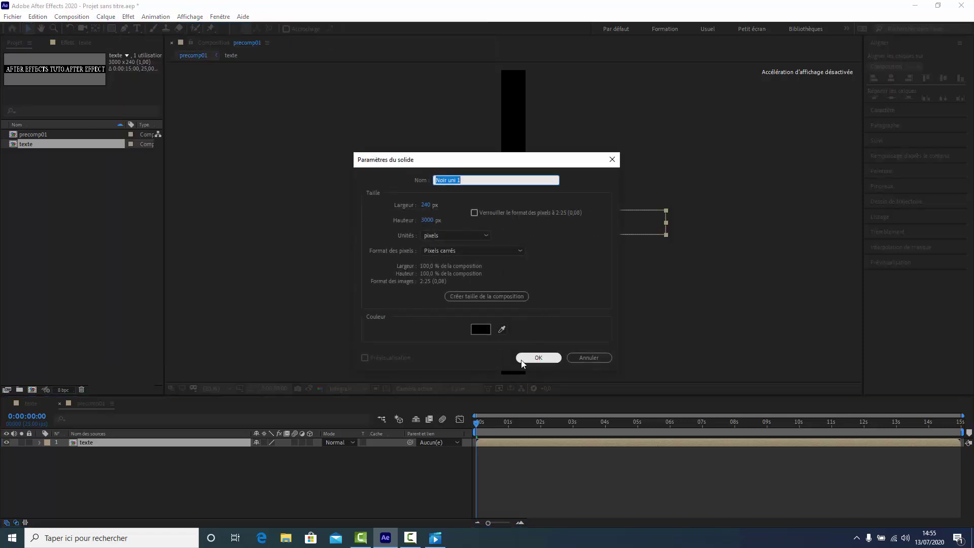
click(540, 360)
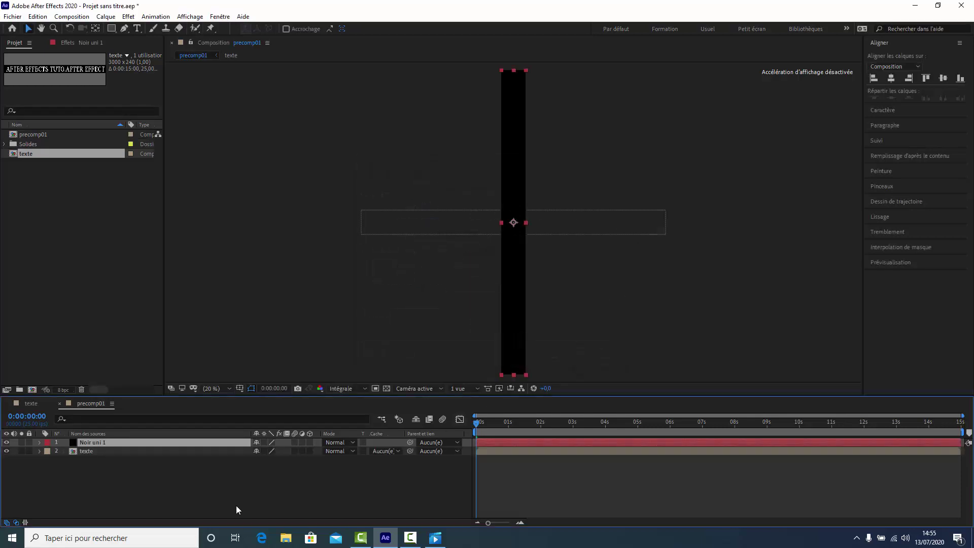
drag(129, 440, 129, 455)
click(81, 442)
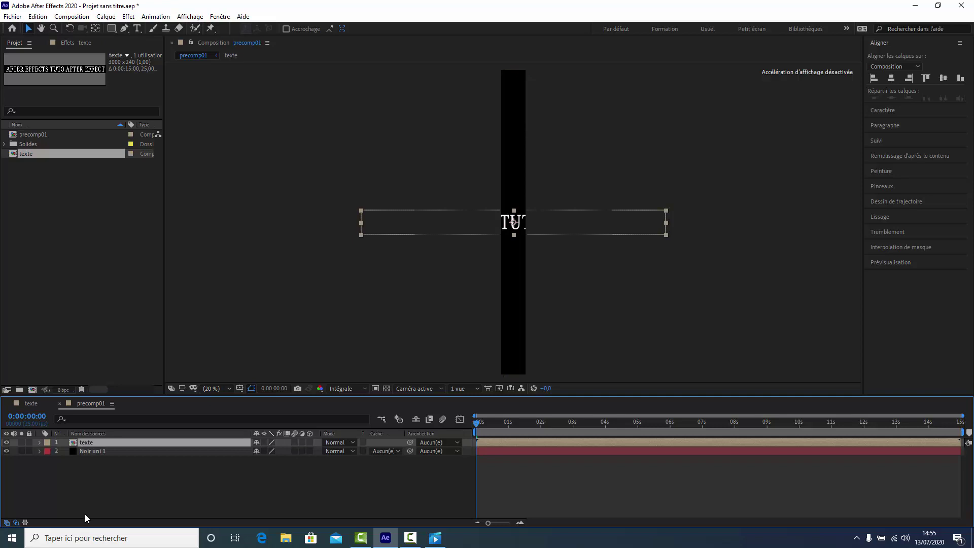
Step: Set the texte layer's rotation to 90° in precomp01 and preview the scrolling animation
key(r)
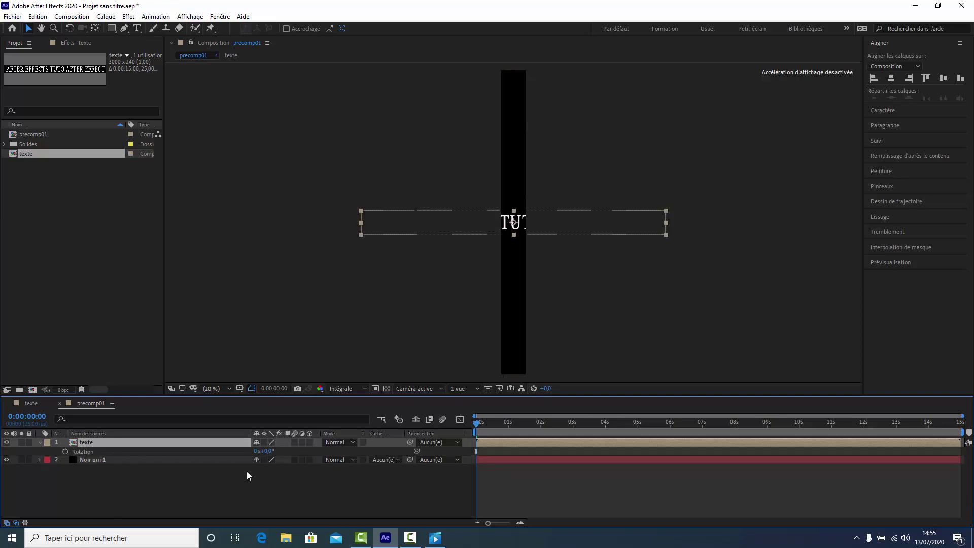
click(267, 452)
text(90)
click(293, 499)
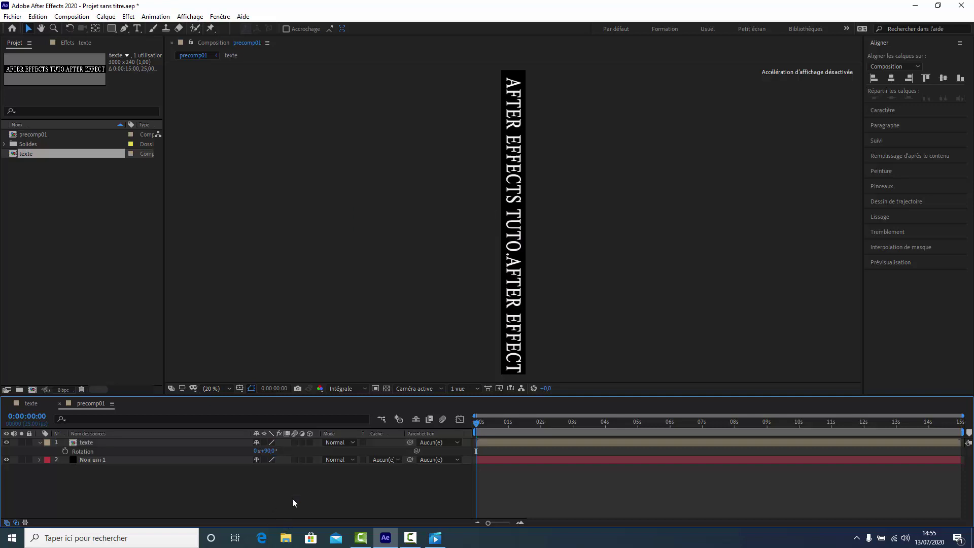
key(space)
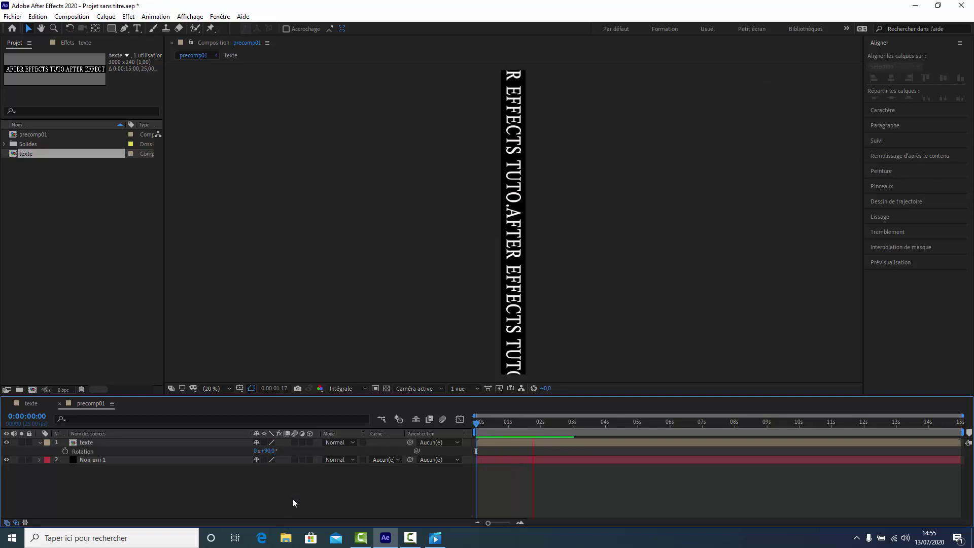
key(space)
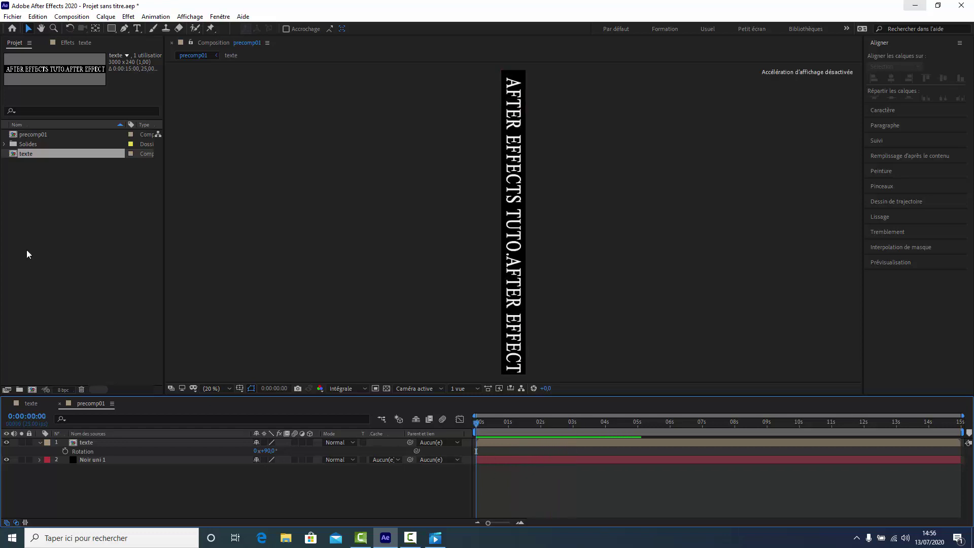
Step: Duplicate the precomp01 composition and open the copy, precomp02
click(32, 135)
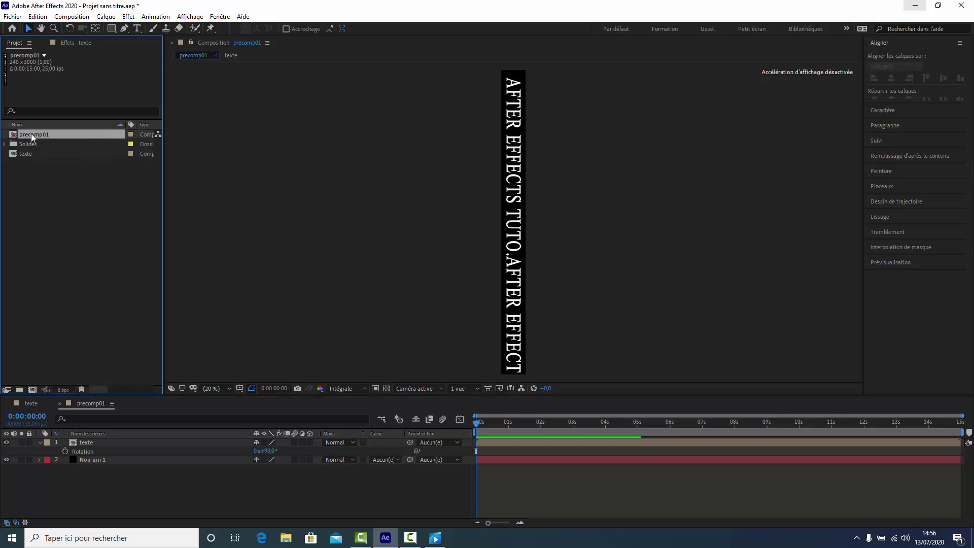
click(72, 16)
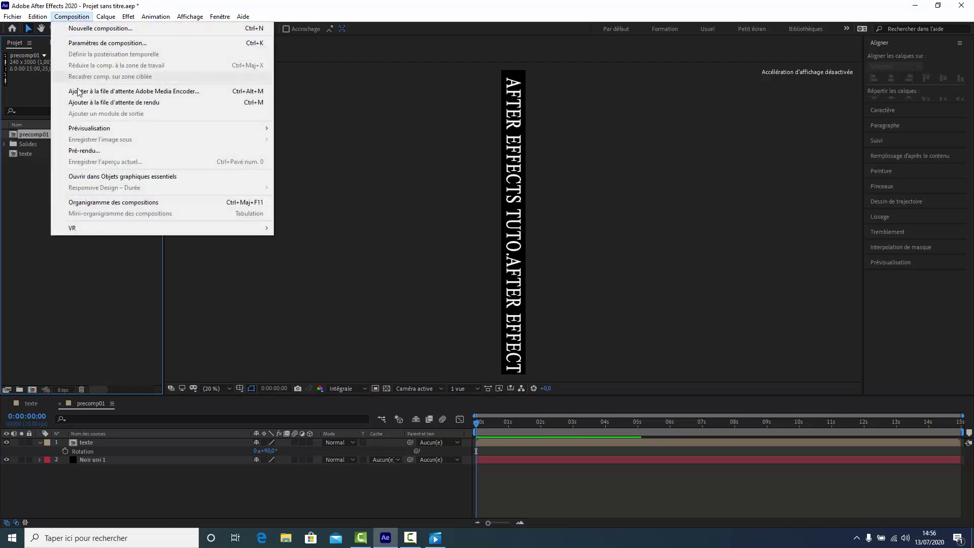
mouse_move(36, 18)
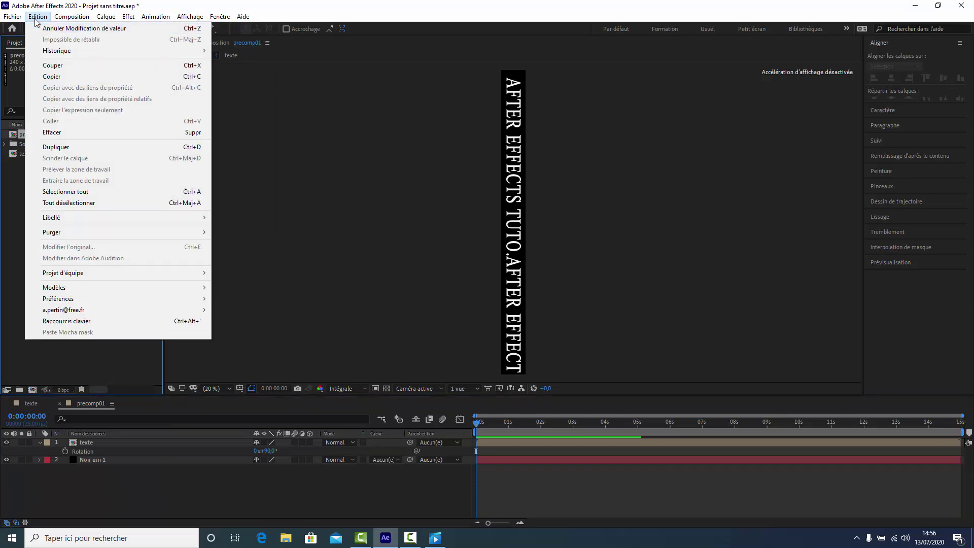
click(66, 148)
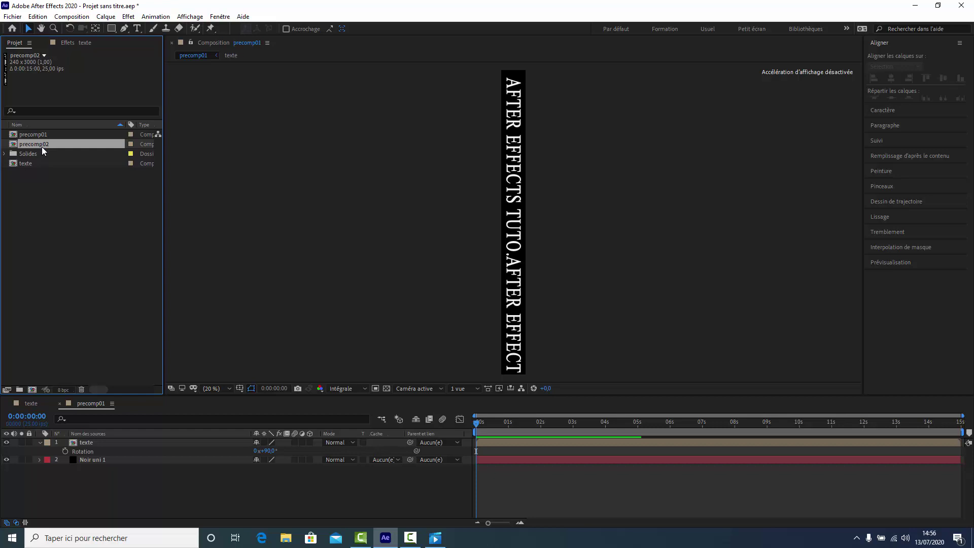
double_click(42, 148)
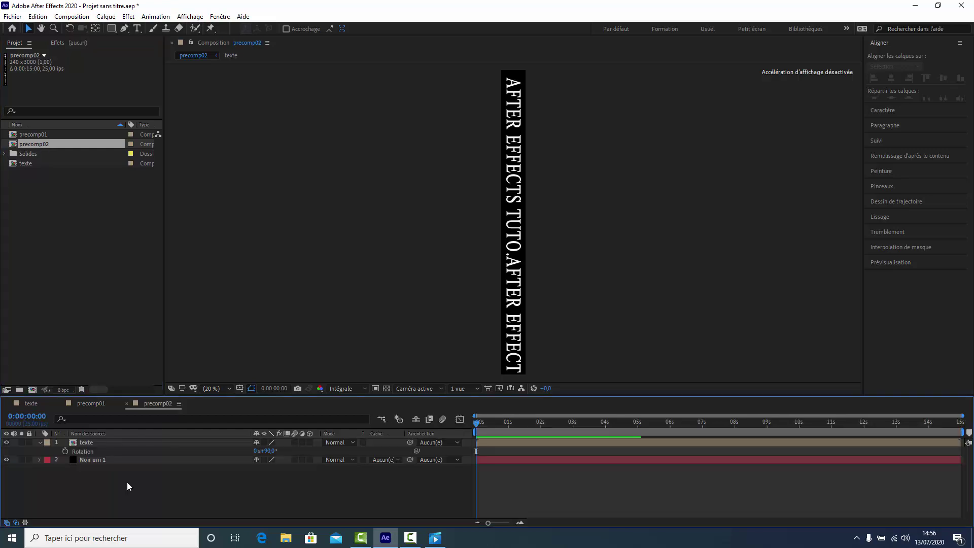
Step: Apply the Remplir (Fill) effect to the texte layer in precomp02 with the near-black colour 131313
click(84, 444)
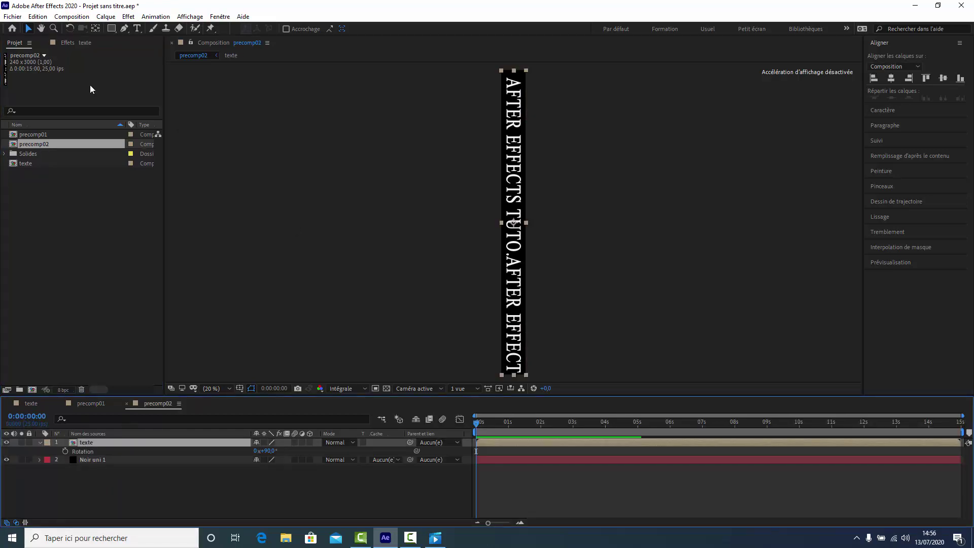
click(130, 18)
mouse_move(167, 178)
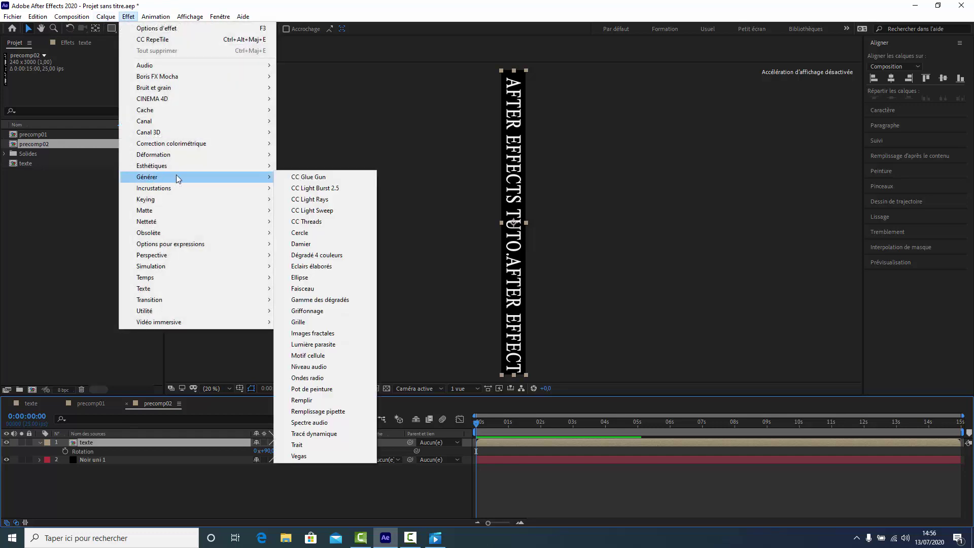
click(303, 401)
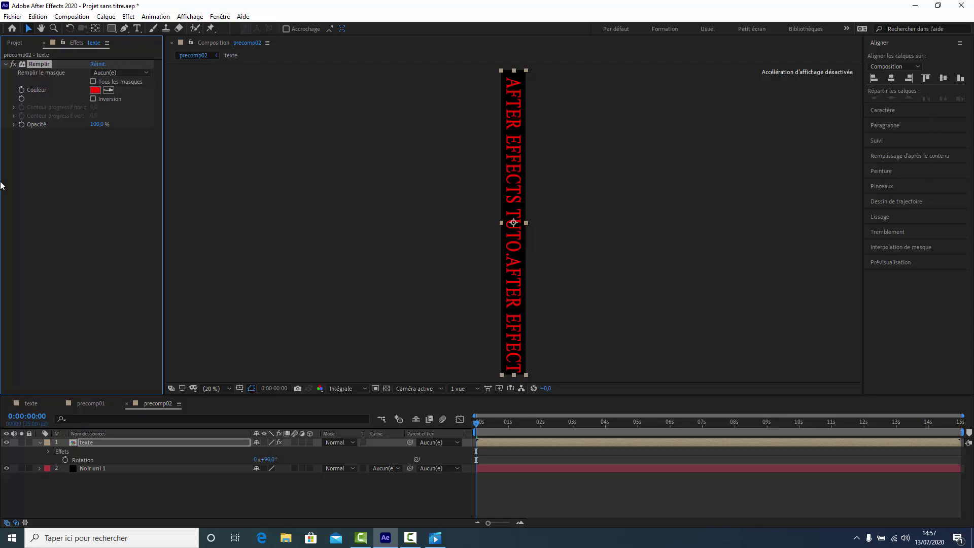
click(96, 91)
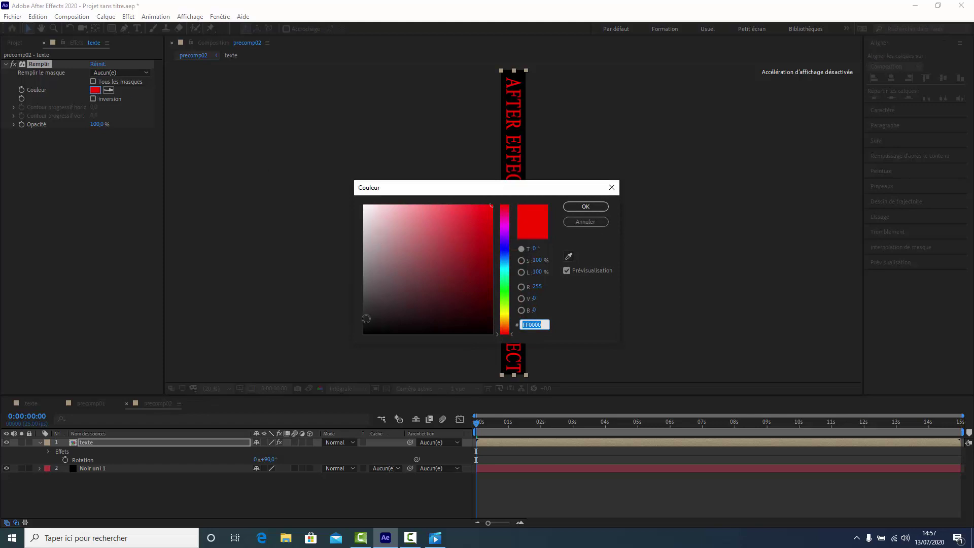
click(365, 324)
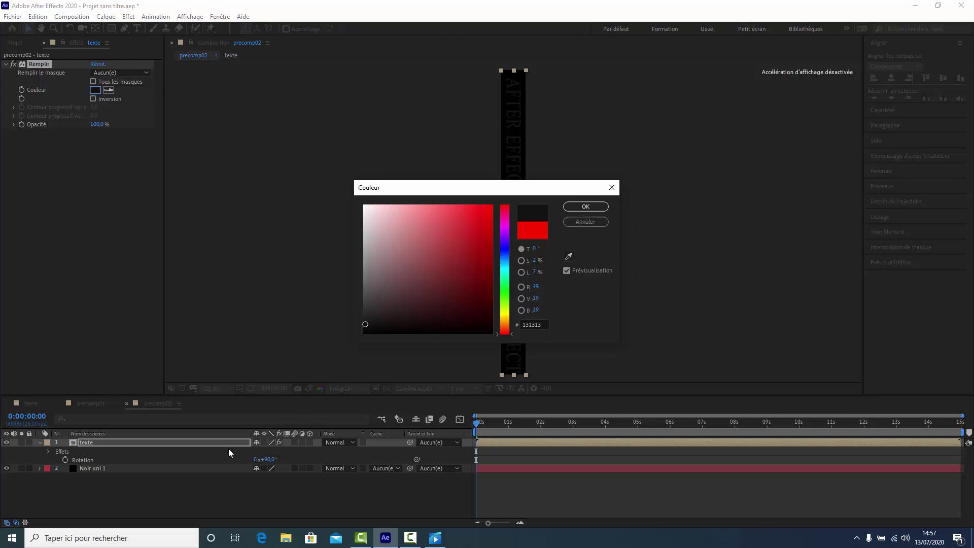
click(578, 211)
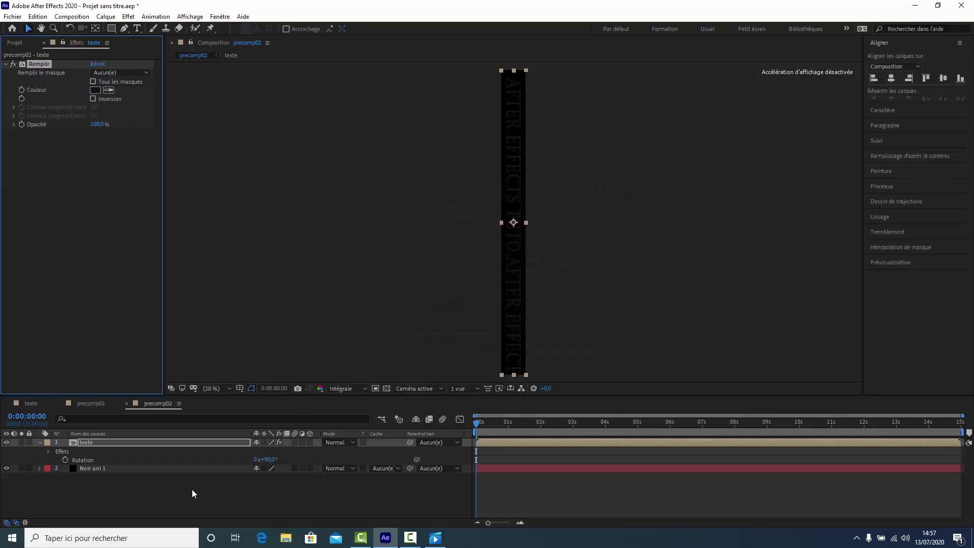
Step: Apply the Remplir (Fill) effect to the Noir uni 1 solid in precomp02 and make its colour white
click(108, 467)
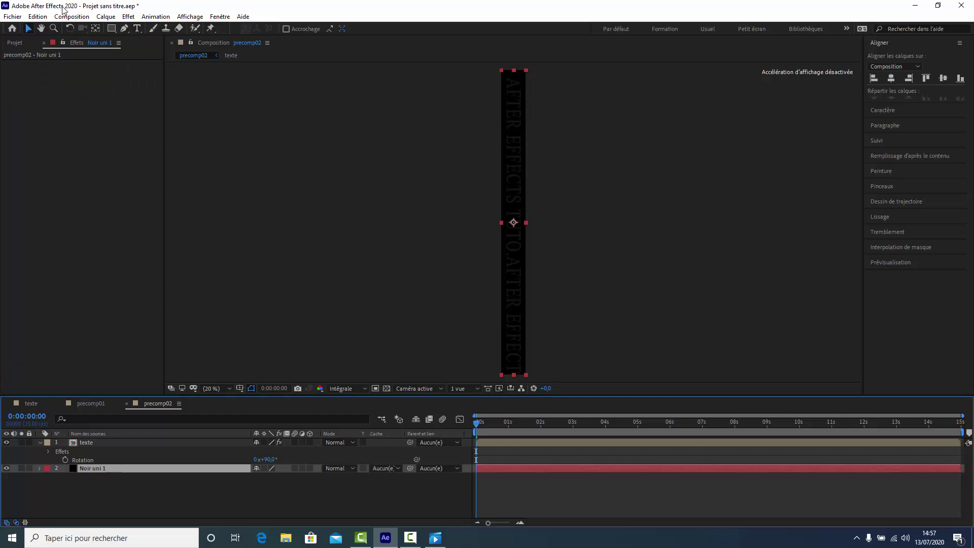
click(126, 17)
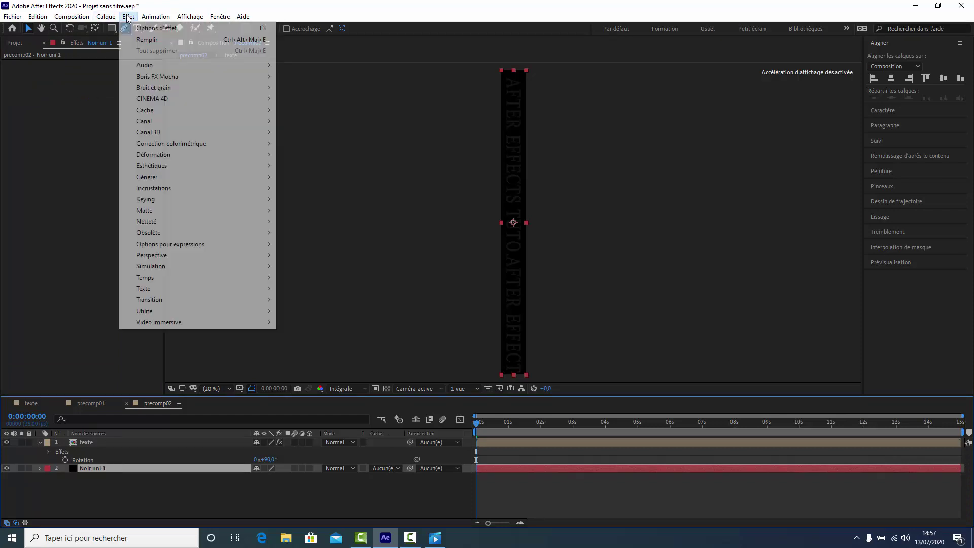
click(142, 39)
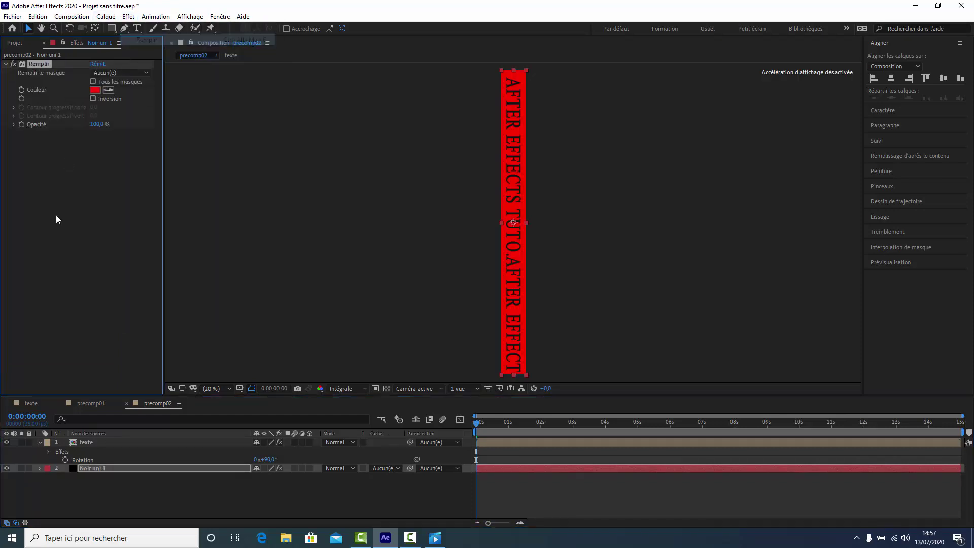
click(95, 90)
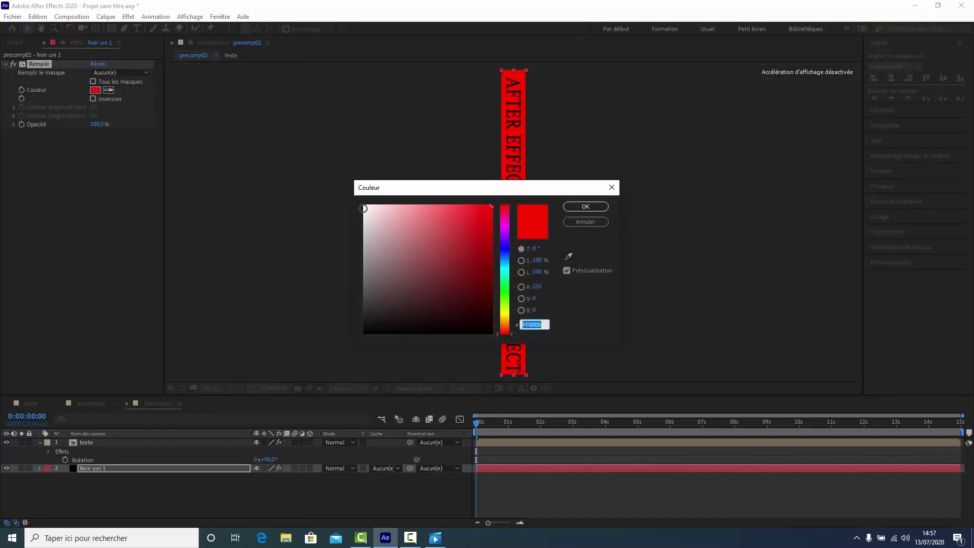
click(364, 208)
click(586, 207)
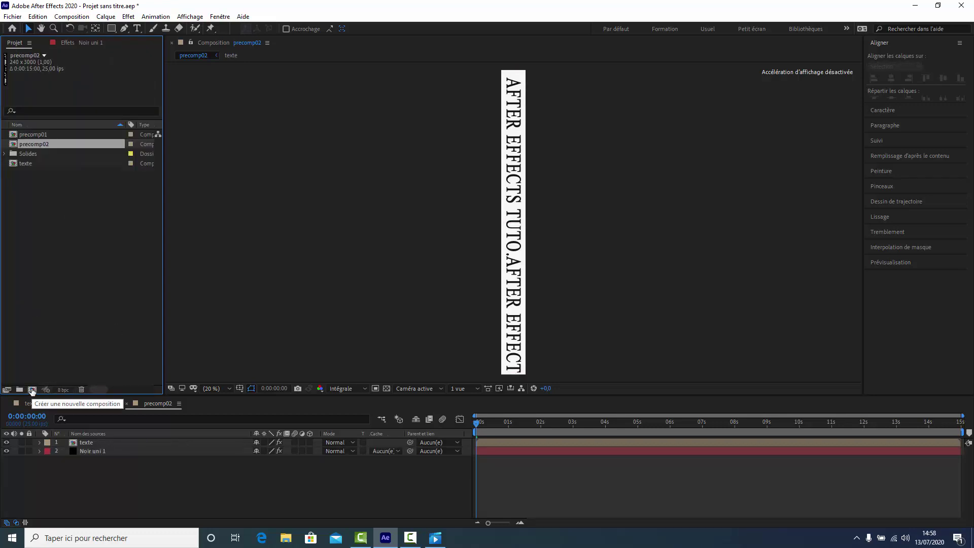
Step: Create a composition named precomp03 with a width and height of 2000 px
click(31, 390)
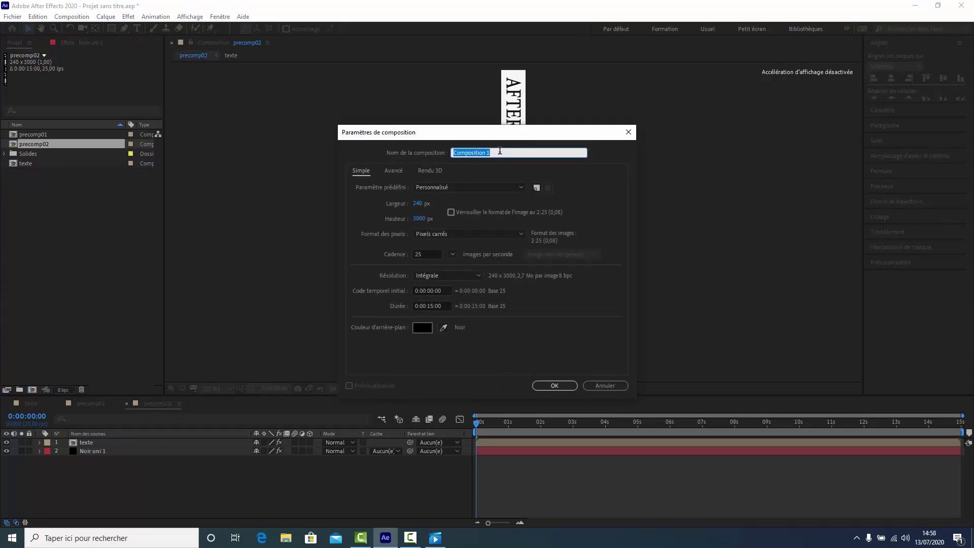
text(precomp03)
click(418, 208)
text(2)
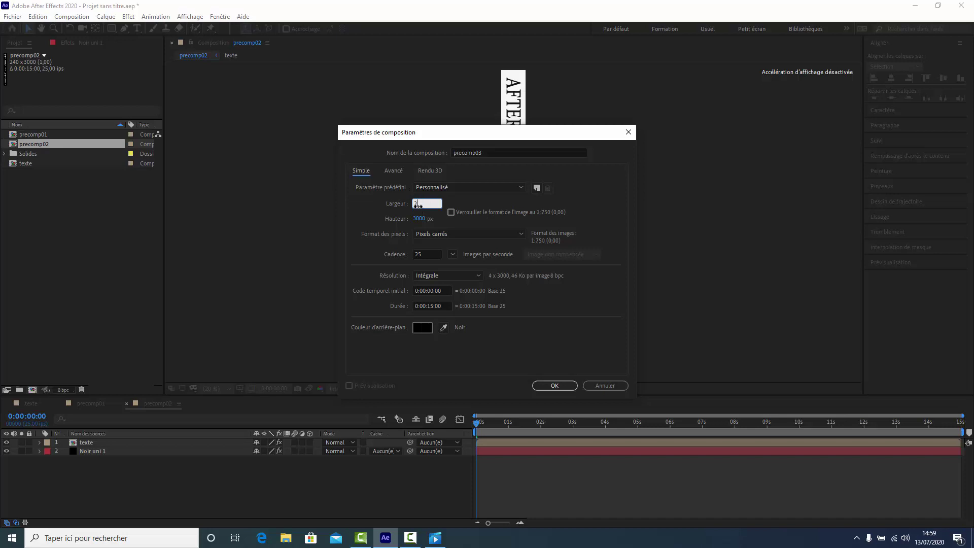
text(000)
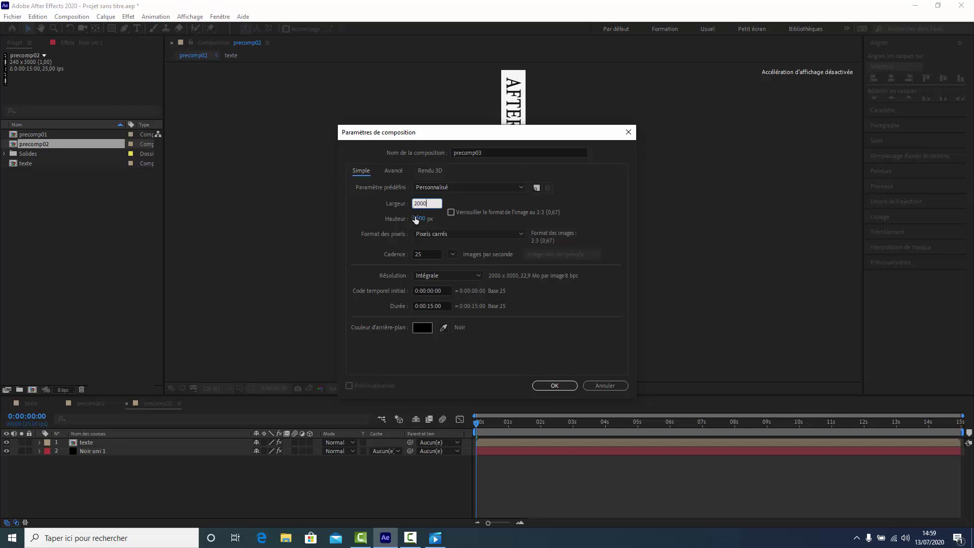
click(419, 219)
text(2000)
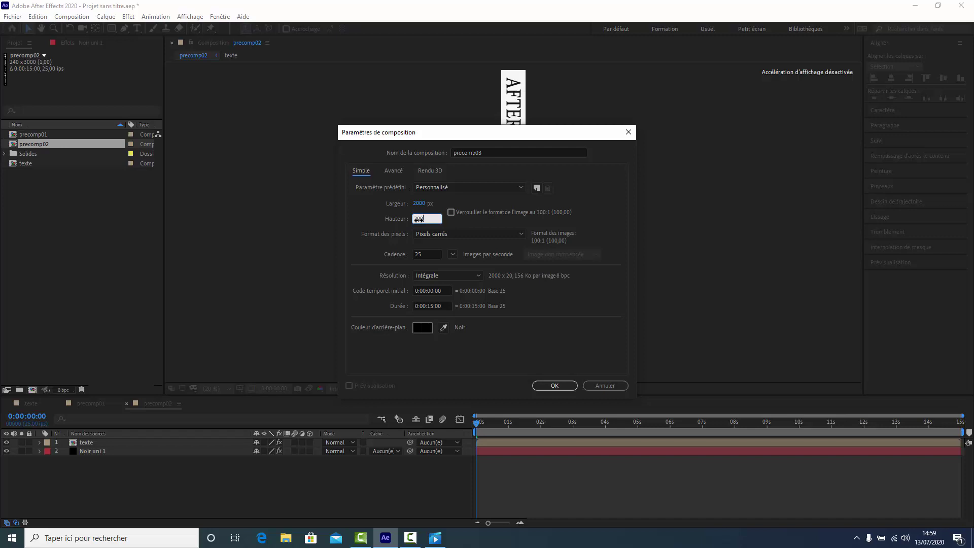
click(554, 387)
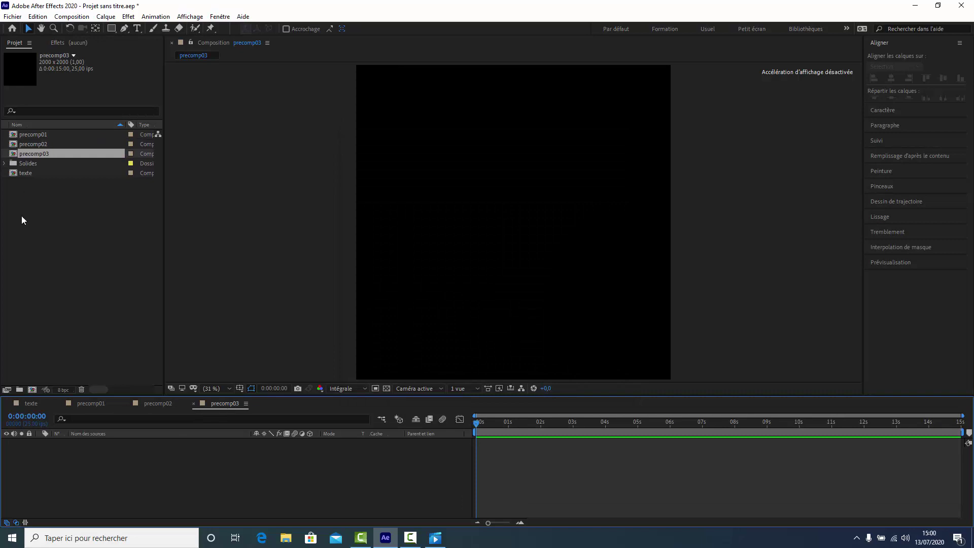
Step: Place precomp01 in the precomp03 composition and set the layer's rotation to -120°
click(28, 134)
drag(29, 134, 77, 452)
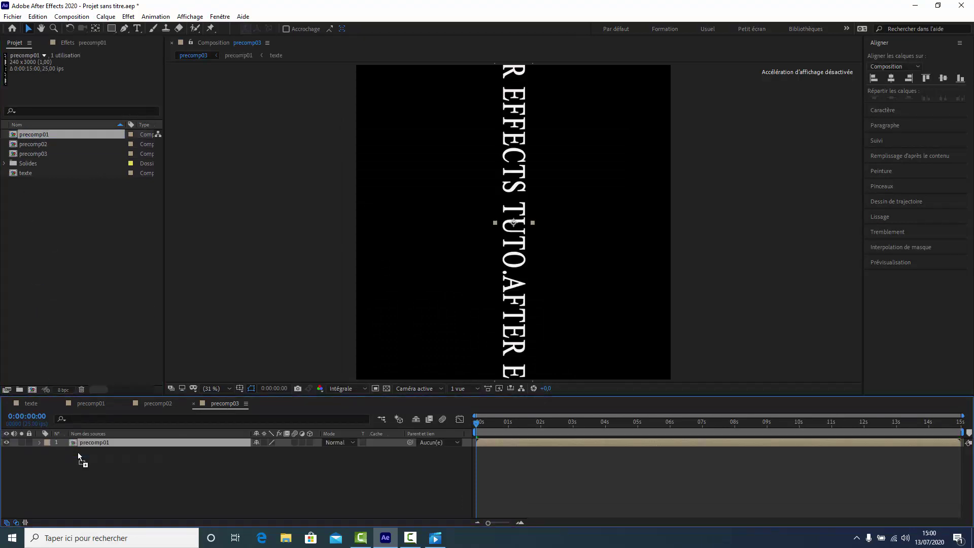
key(r)
click(268, 451)
text(120)
key(Return)
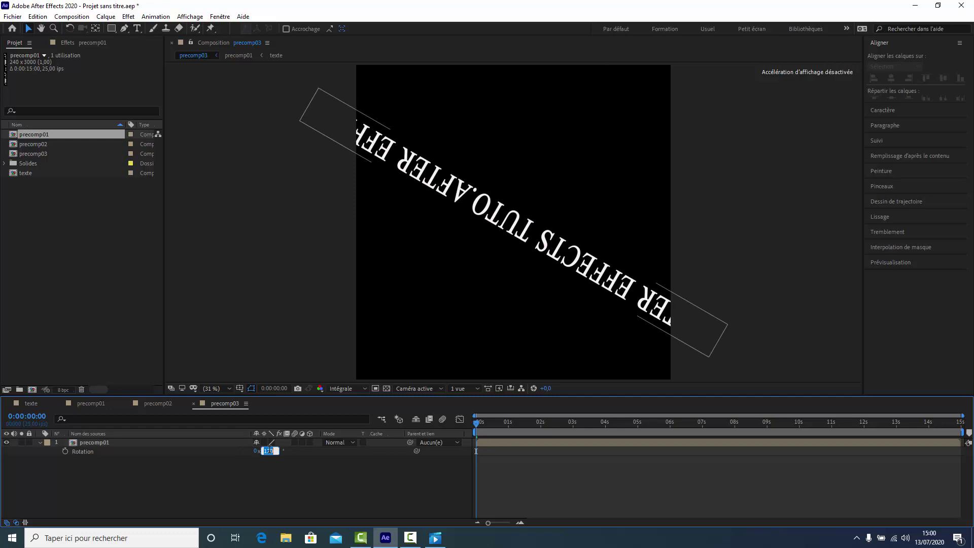
key(Home)
text(-)
key(Return)
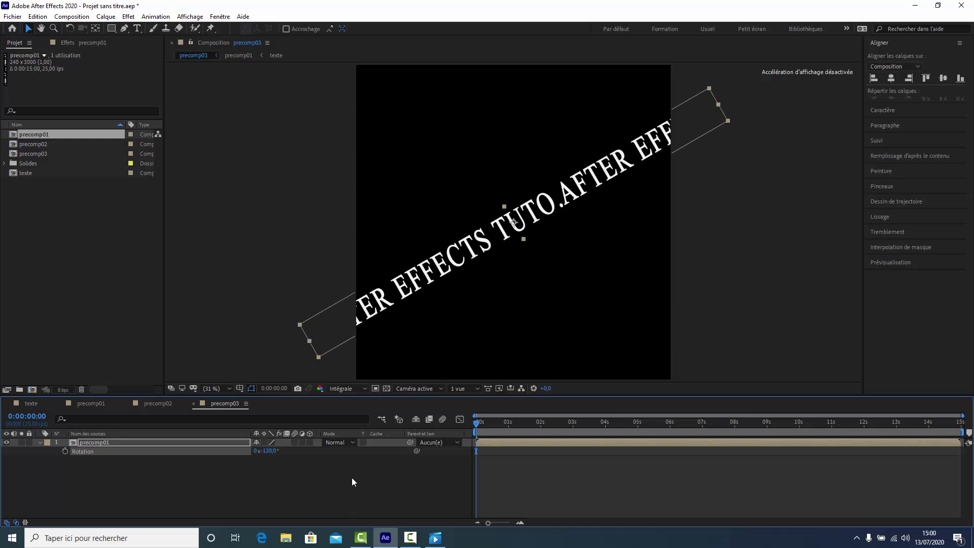
Step: Apply the CC Cylinder effect to the precomp01 layer and set the layer's scale to 66%
click(129, 18)
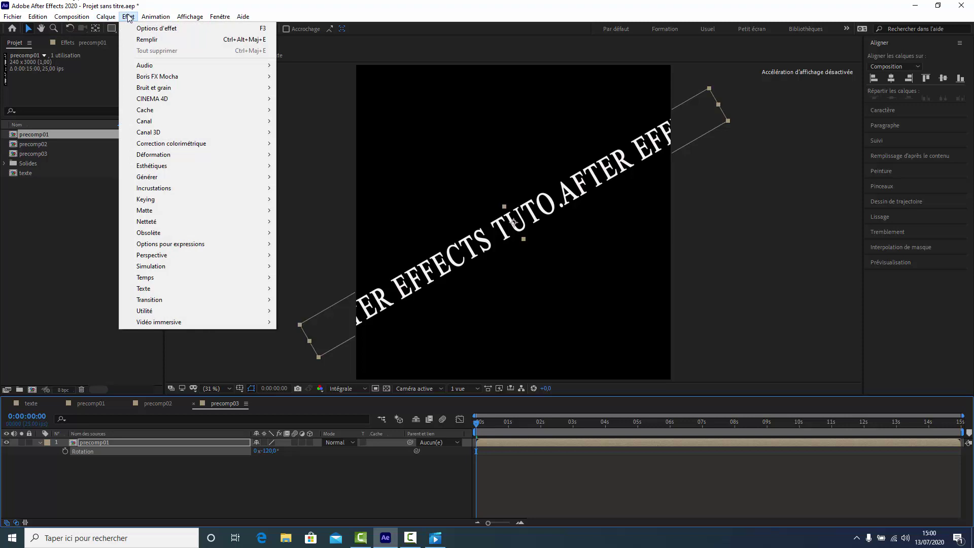
mouse_move(152, 257)
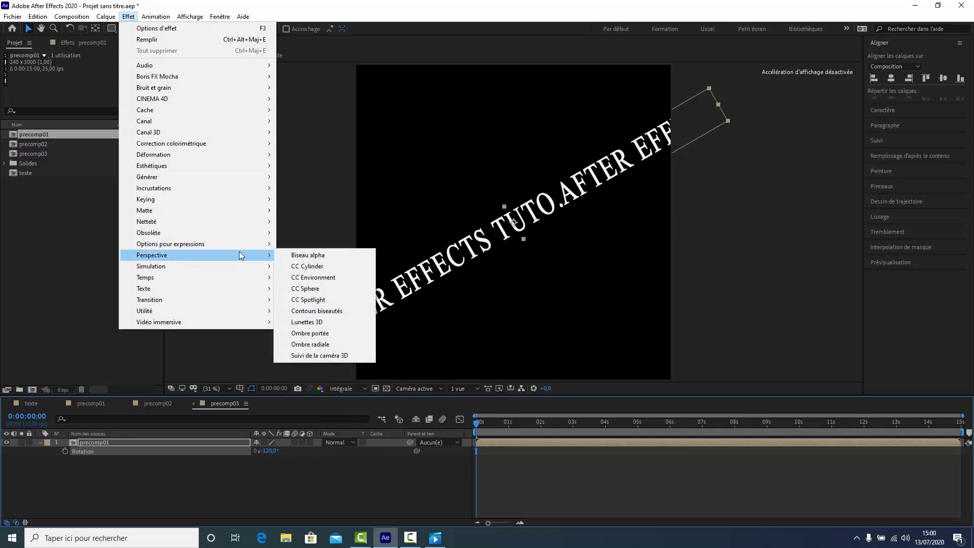
click(307, 267)
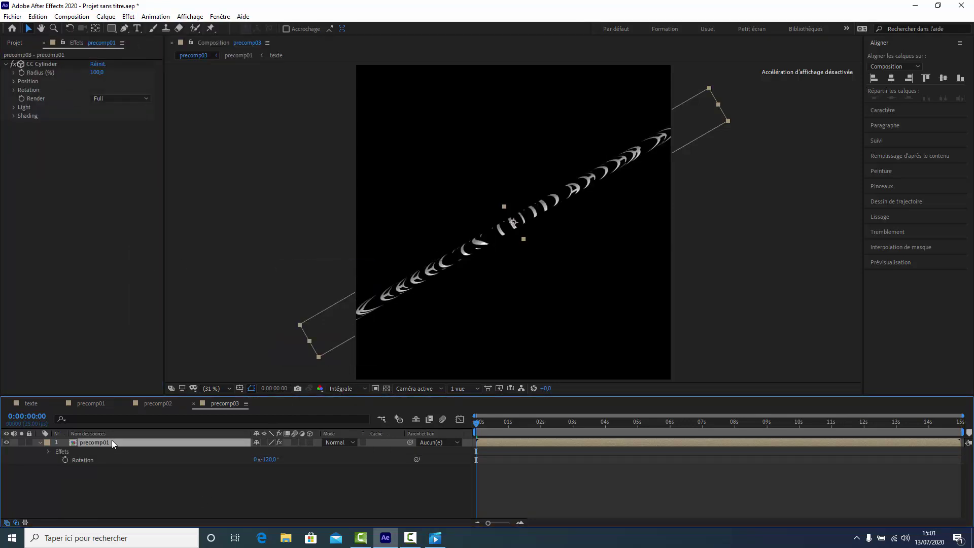
key(s)
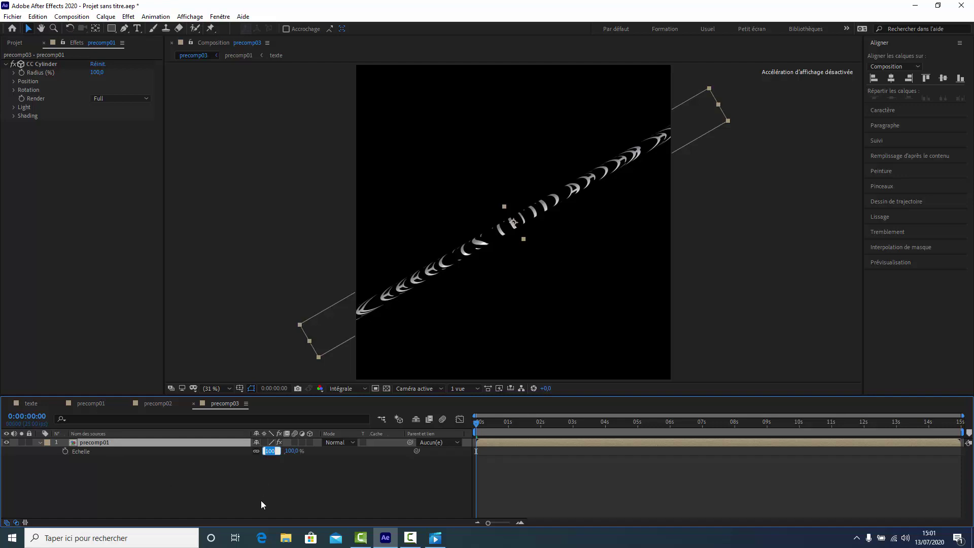
text(66)
click(313, 466)
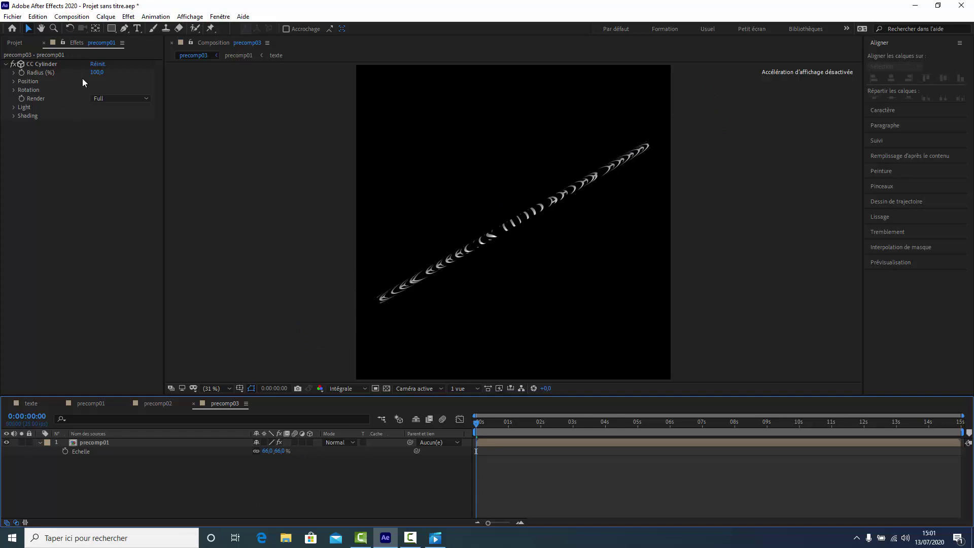
Step: Set the CC Cylinder effect's Position Z to -800 on the precomp01 layer
click(33, 63)
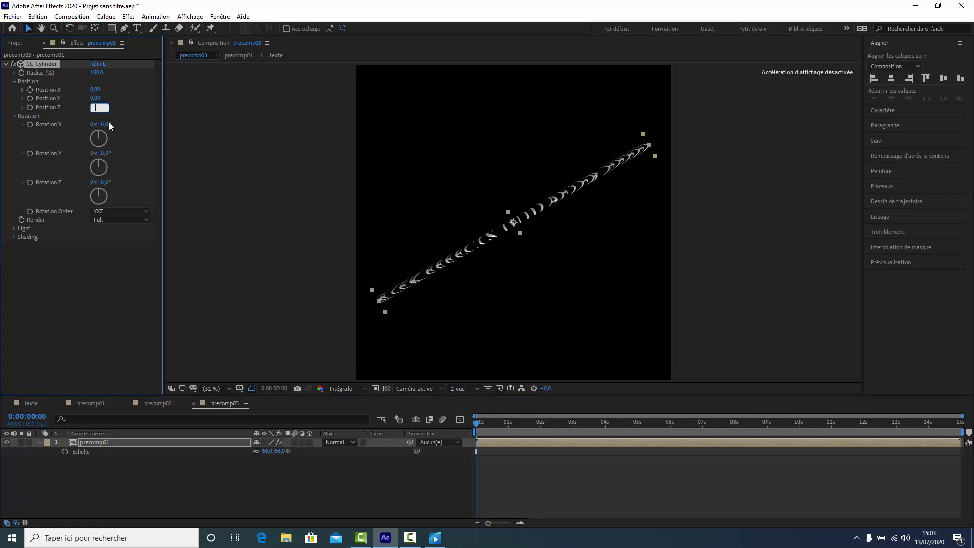
text(-800)
click(93, 297)
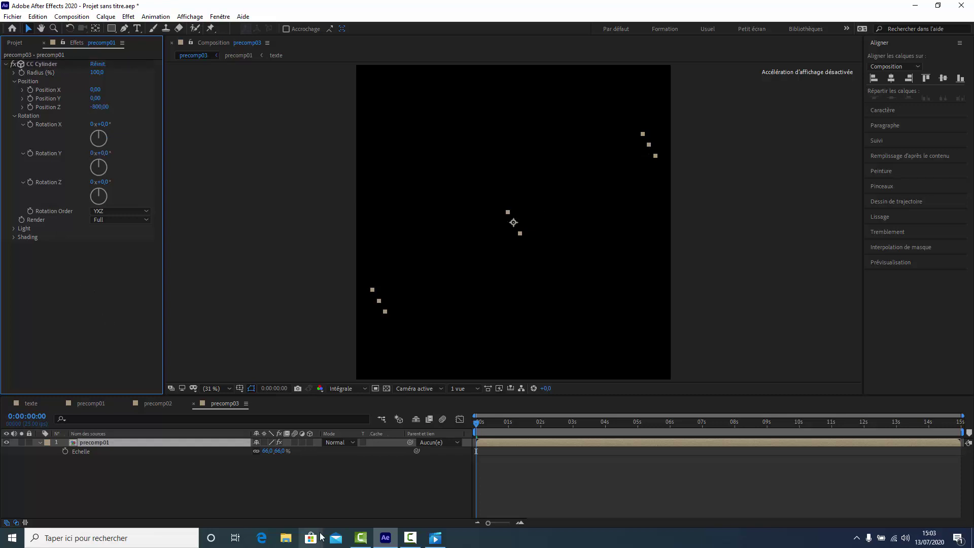
Step: Collapse transformations on the precomp01 layer and set its CC Cylinder Rotation Y to -75° and Rotation Z to -30°
click(266, 443)
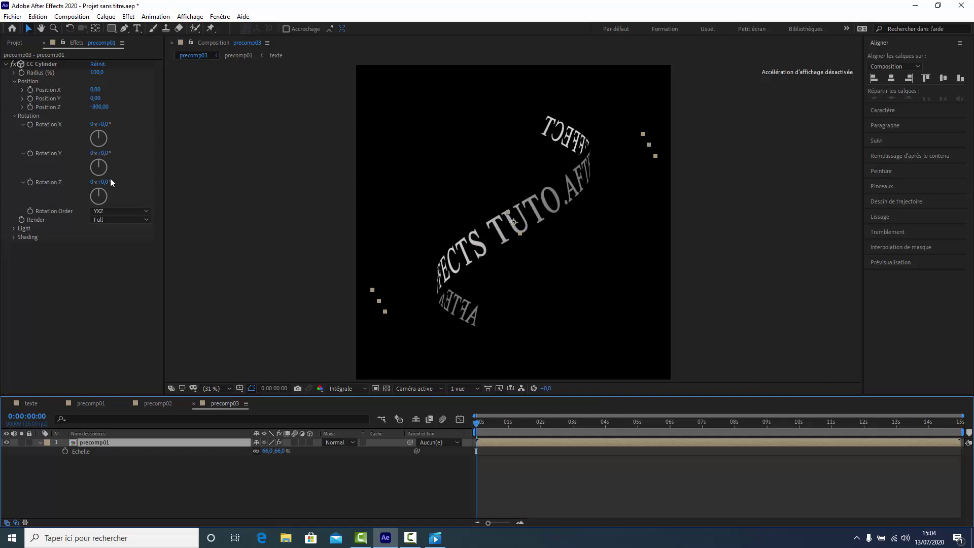
click(102, 154)
text(-75)
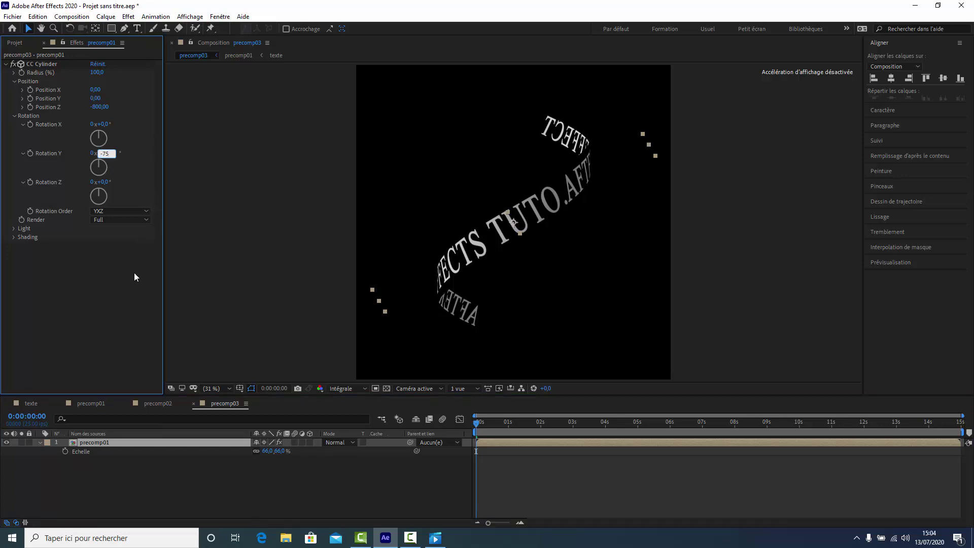
key(Return)
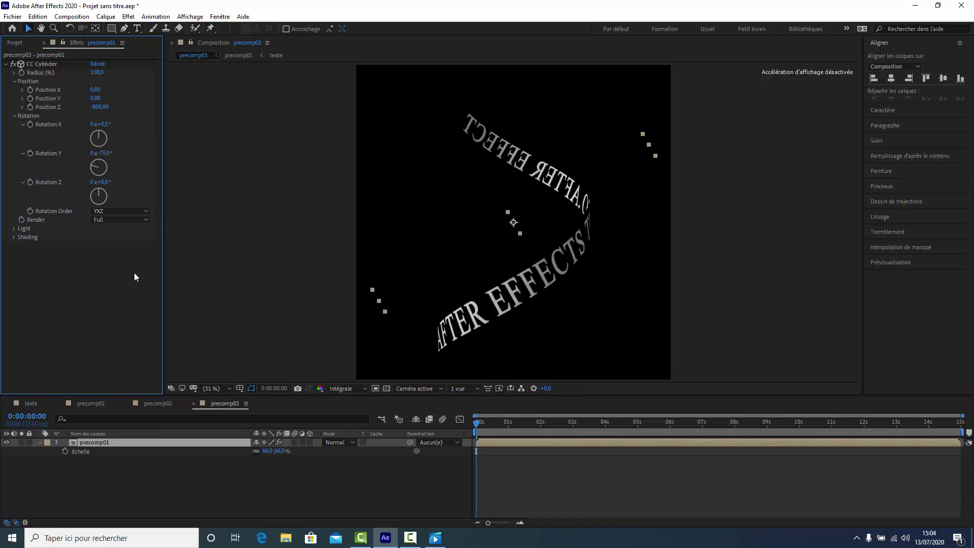
click(103, 182)
text(-30)
key(Return)
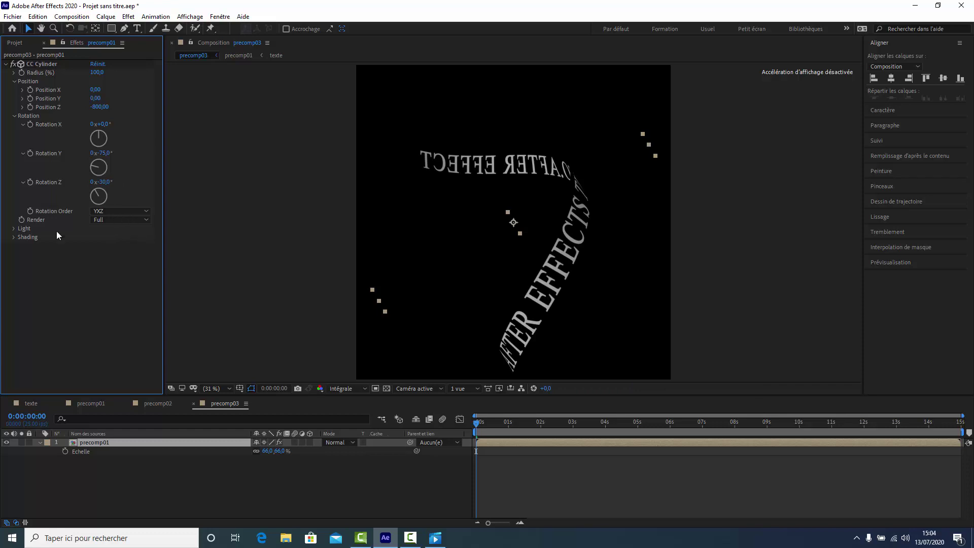
Step: Set the CC Cylinder Render option to Inside on the precomp01 layer and preview the animation
click(145, 220)
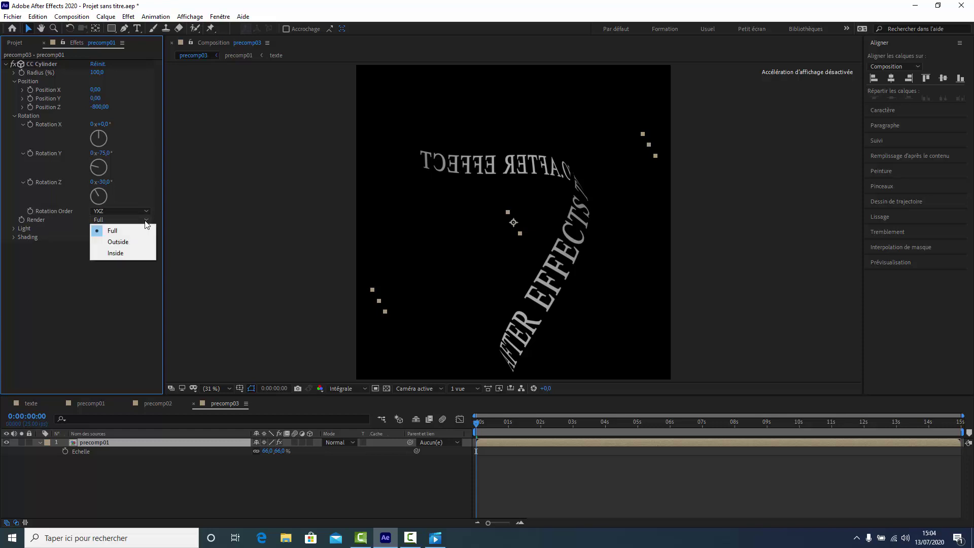
click(118, 255)
key(space)
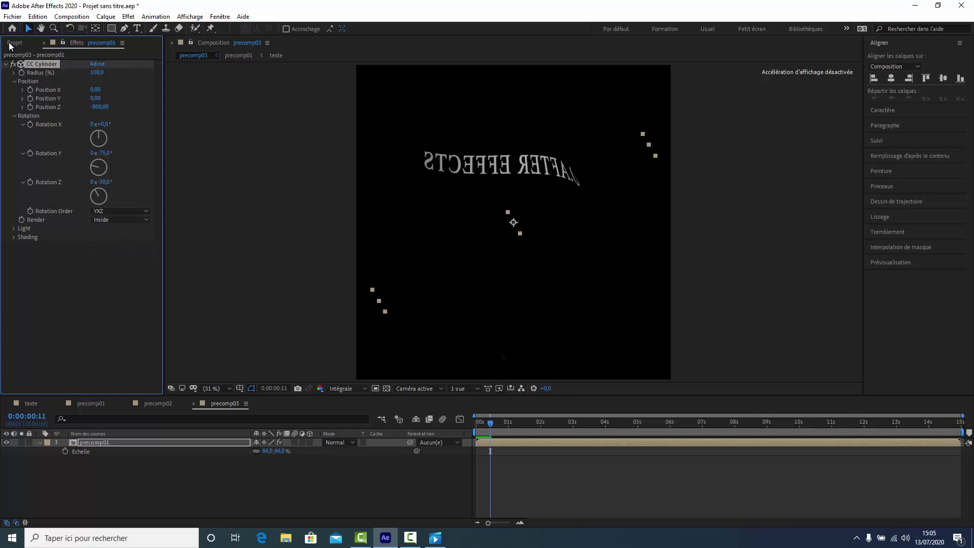
Step: Duplicate the precomp01 layer in precomp03 and replace the duplicate's source with precomp02
click(14, 43)
click(88, 442)
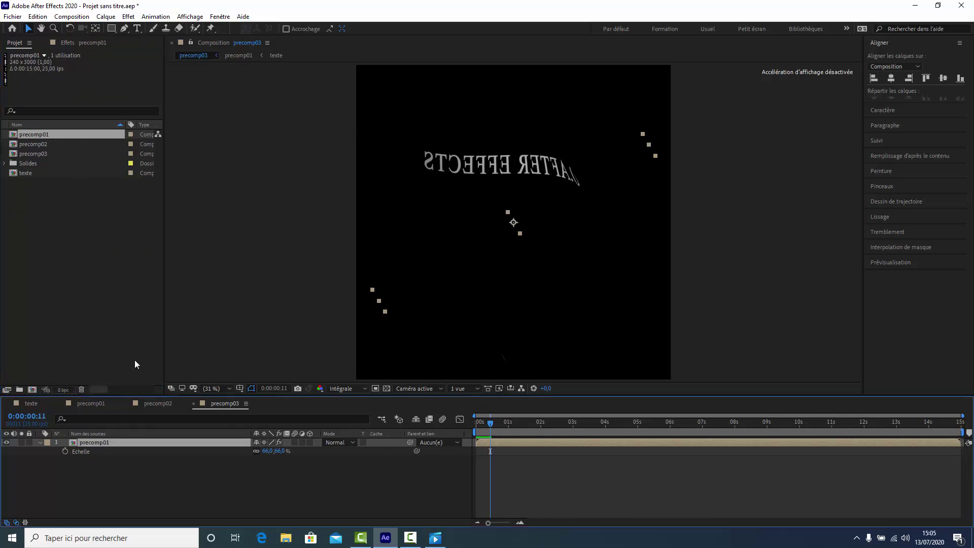
key(ctrl+d)
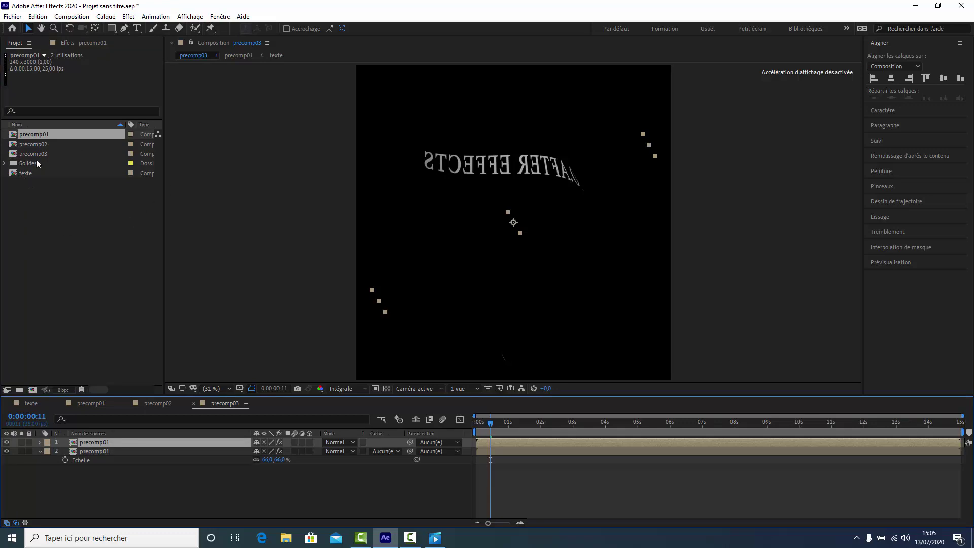
click(35, 145)
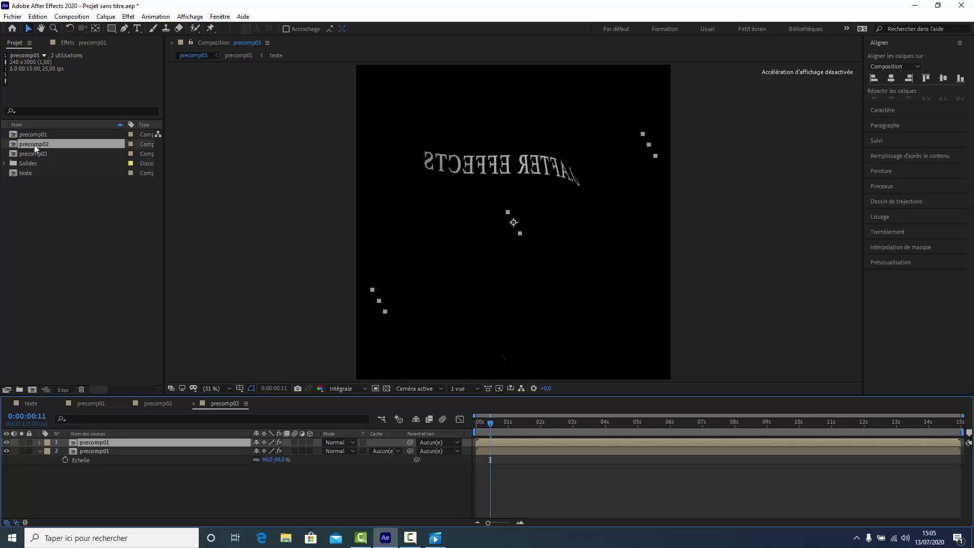
click(34, 145)
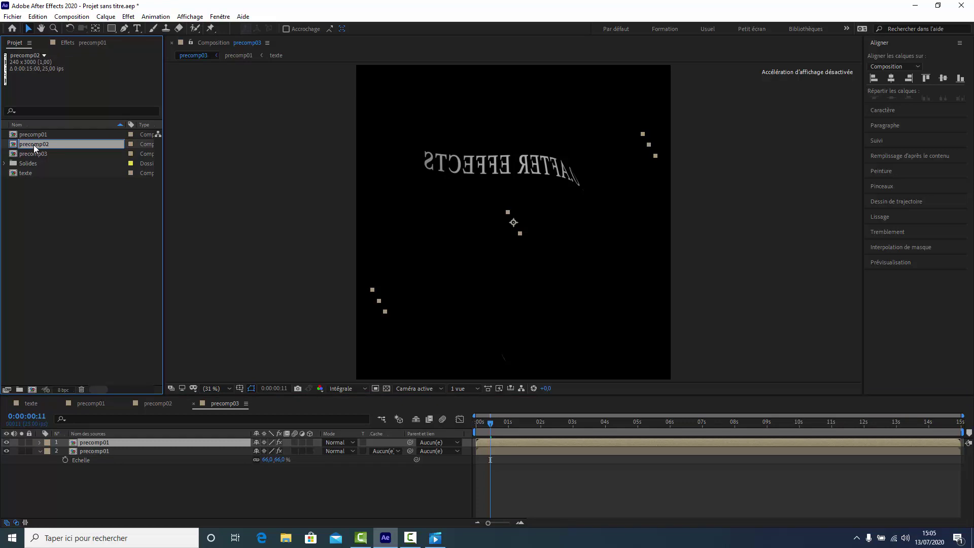
drag(34, 144, 103, 442)
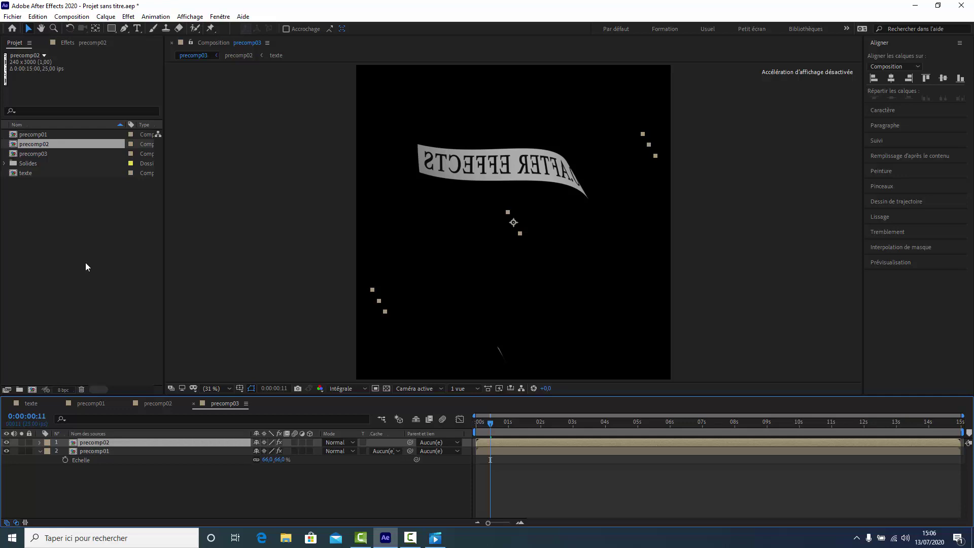
Step: Set the CC Cylinder Render option to Outside on the precomp02 layer
click(71, 43)
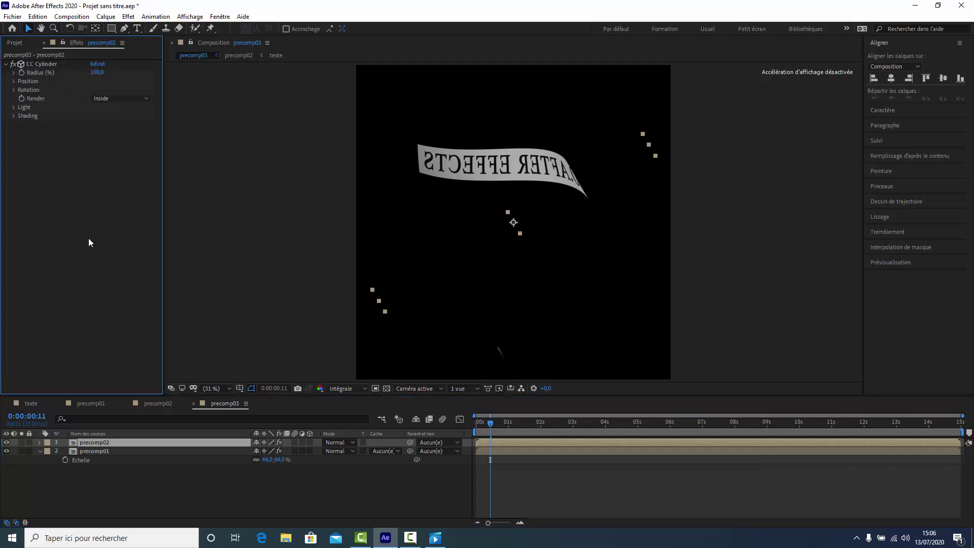
click(145, 99)
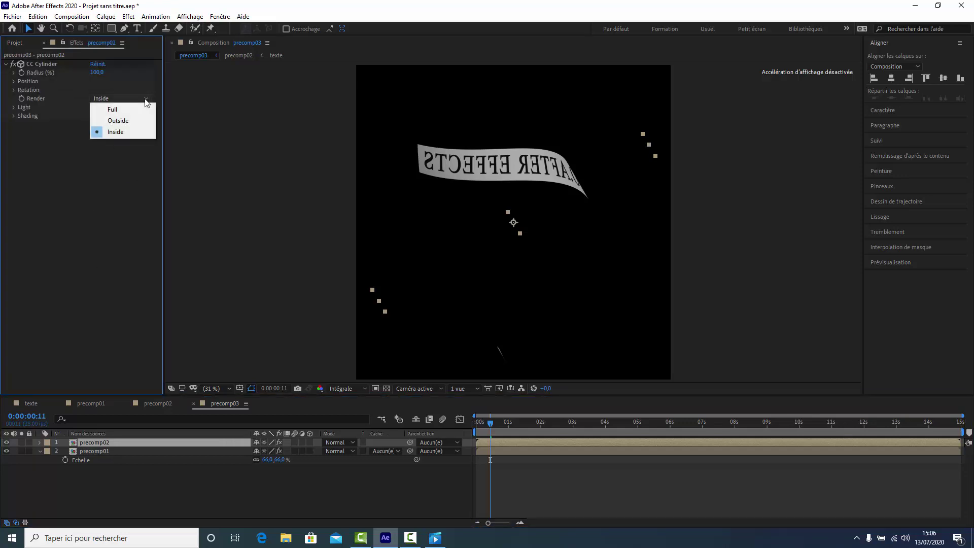
click(118, 120)
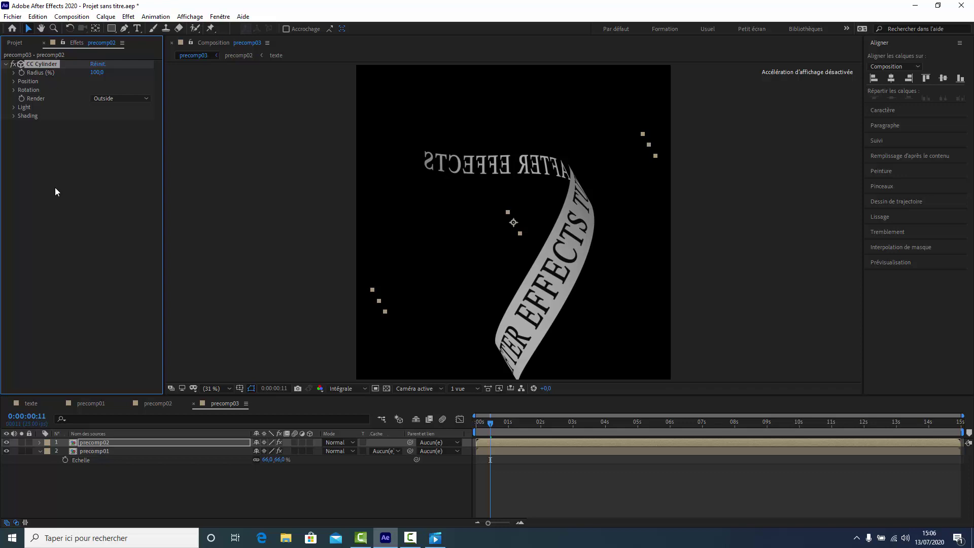
Step: Set the vertical Position value of both the precomp02 and precomp01 layers to 936
click(104, 454)
click(99, 442)
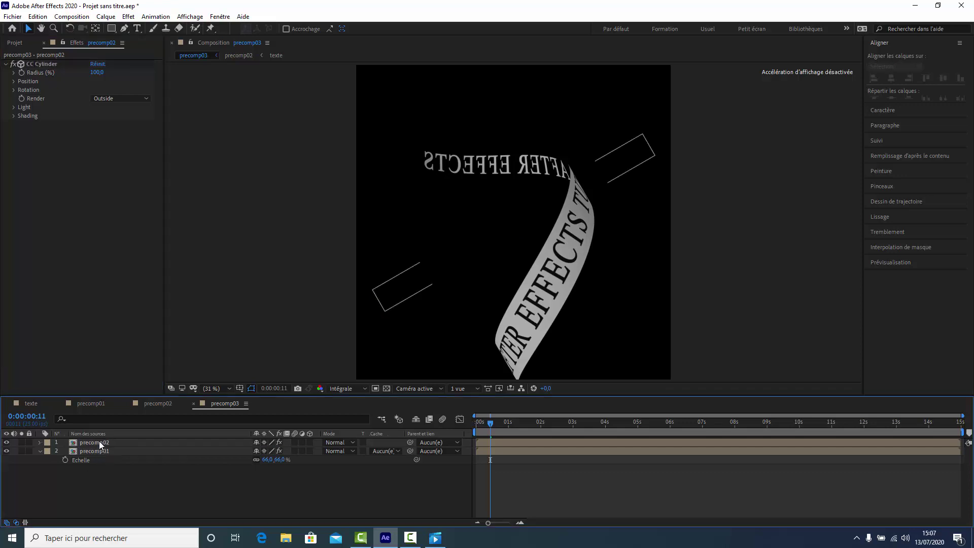
click(99, 442)
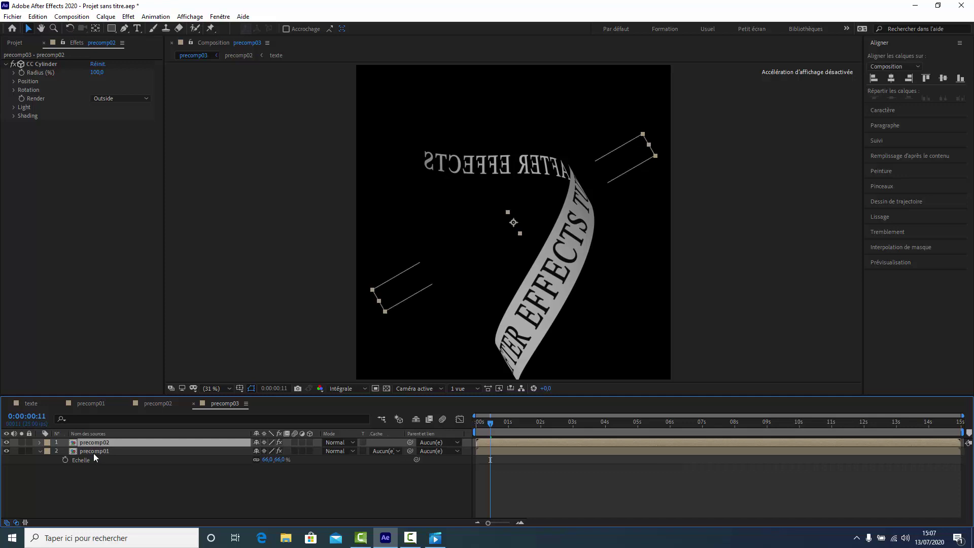
ctrl+click(93, 450)
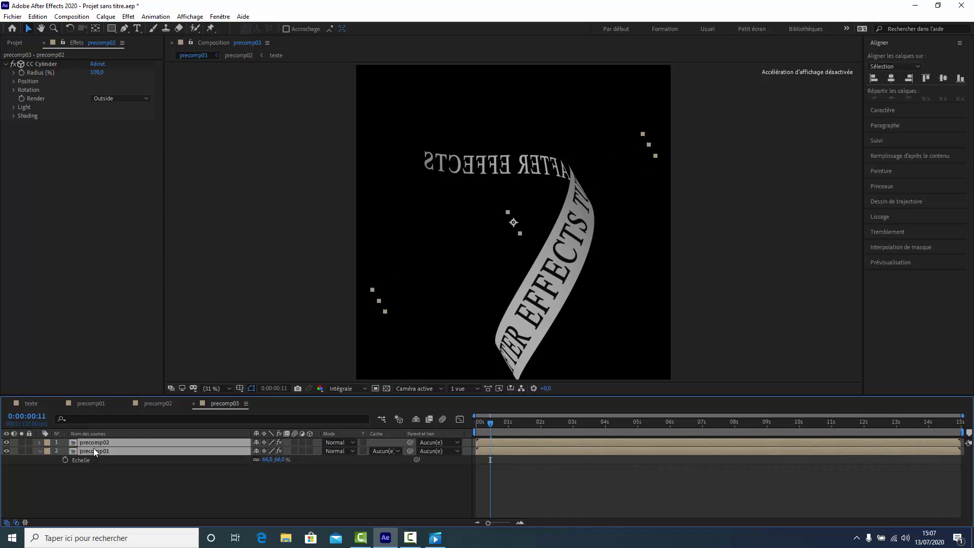
key(p)
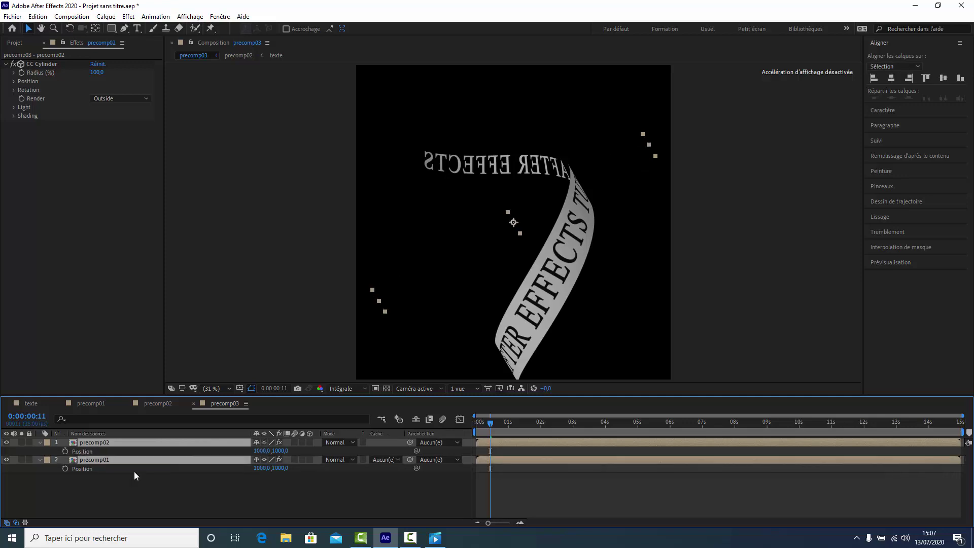
click(281, 450)
text(936)
click(286, 495)
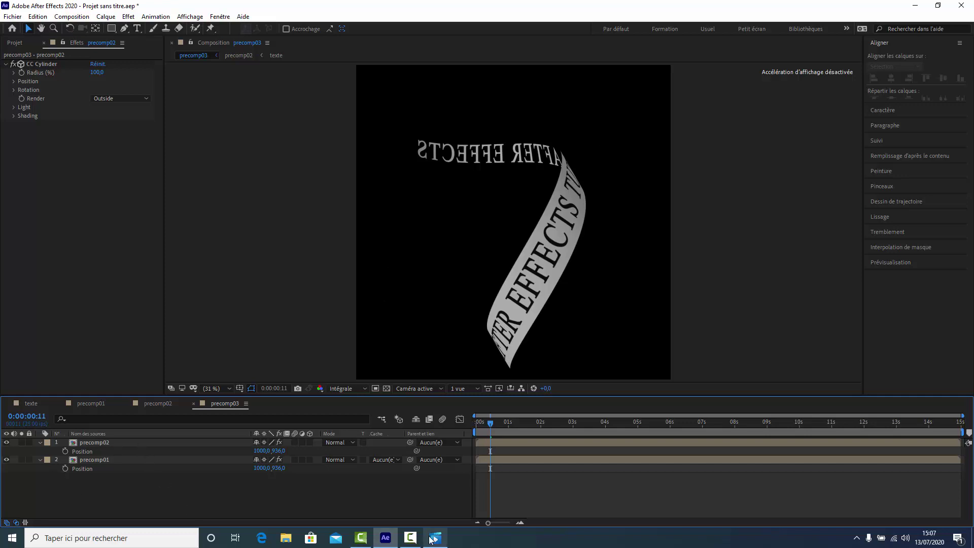
Step: Create a composition named groupe precomp with a width and height of 2800 px
click(15, 42)
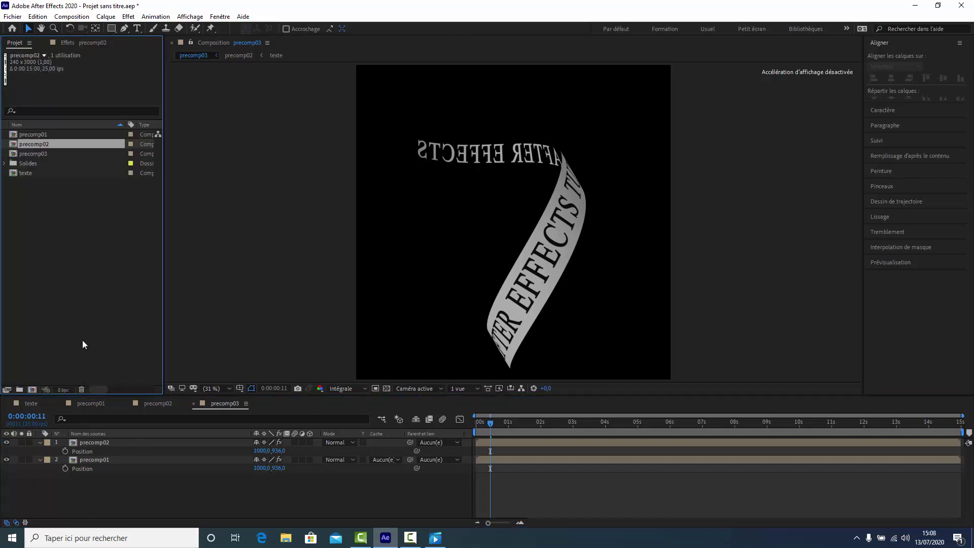
click(32, 390)
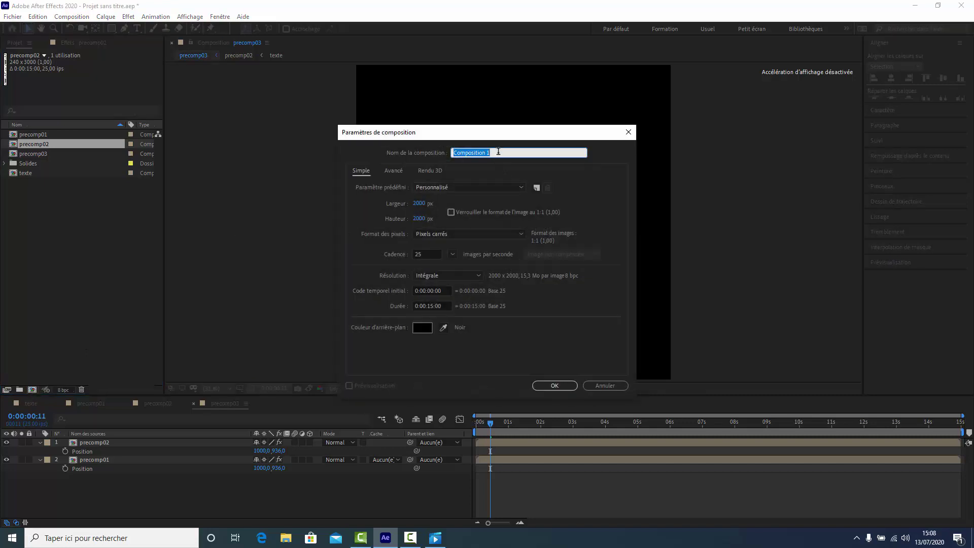
text(groupe precomp)
click(420, 204)
text(2800)
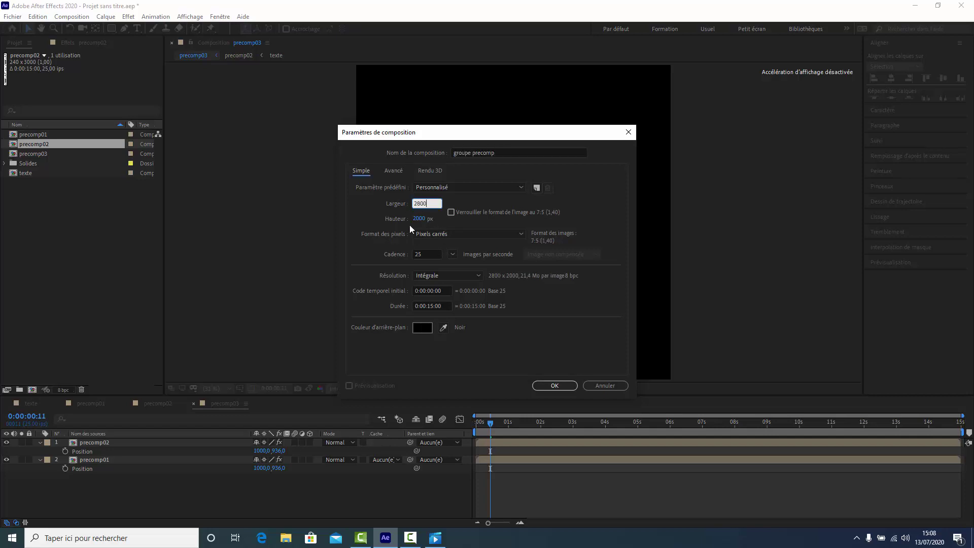
click(419, 224)
text(2800)
click(555, 385)
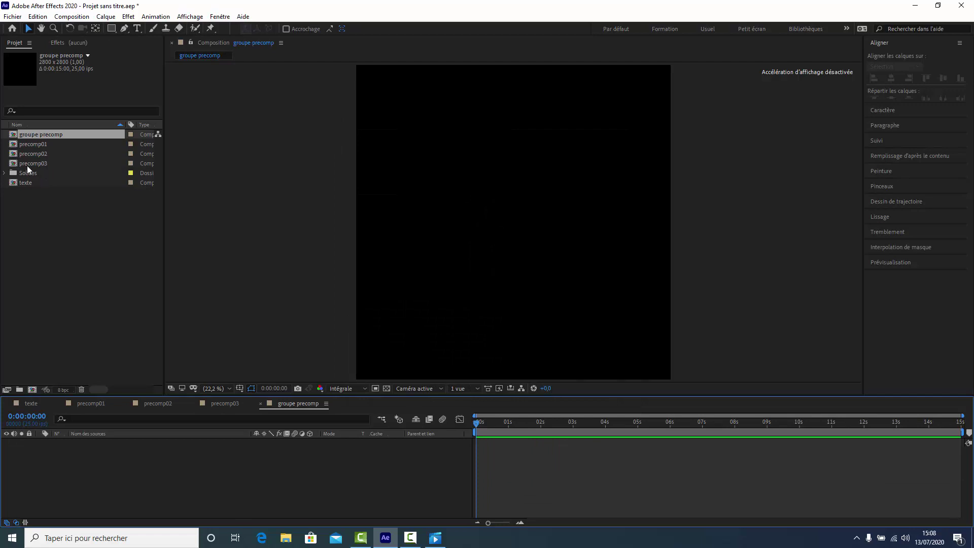
Step: Place precomp03 in the groupe precomp composition and move a duplicate of it above and to the left of the original ribbon
drag(27, 163, 63, 460)
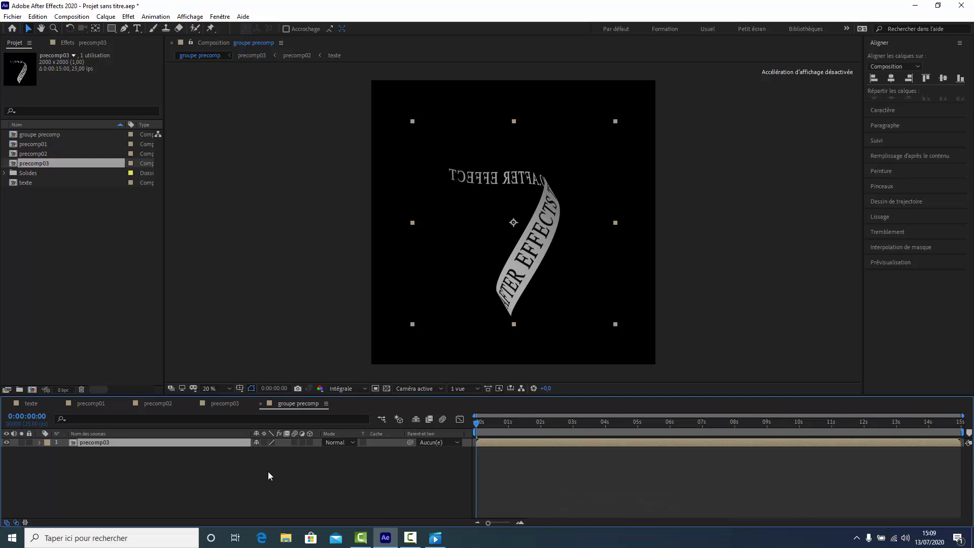
key(ctrl+d)
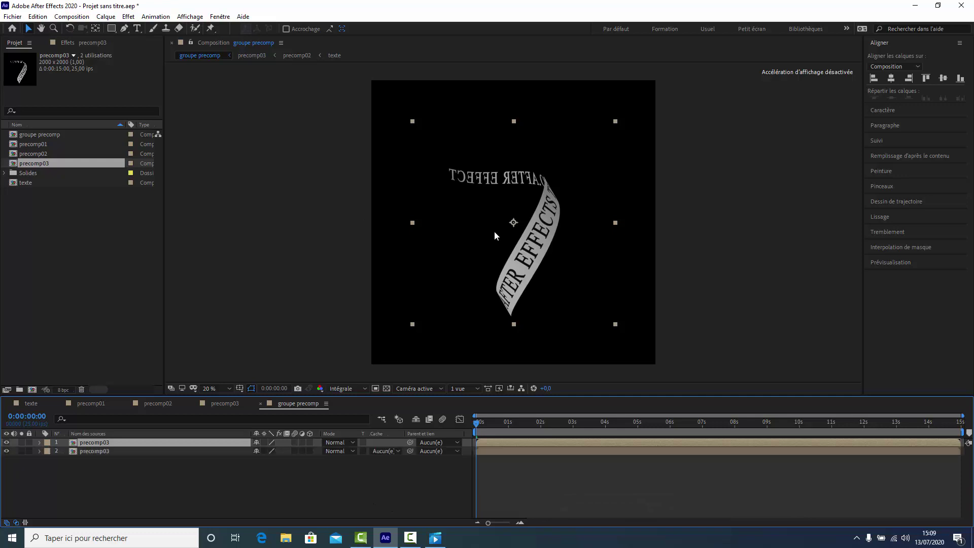
drag(537, 222, 494, 105)
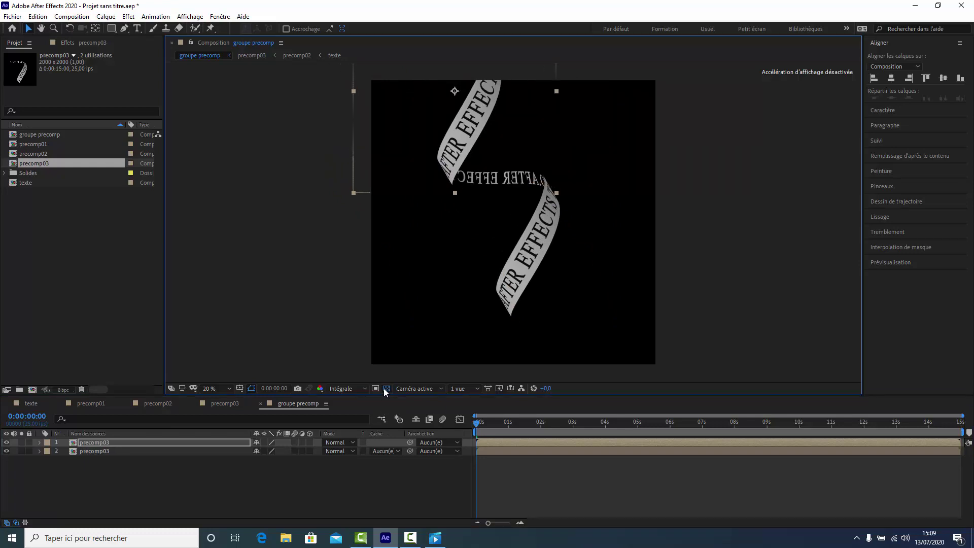
Step: Show the transparency grid and align the duplicate ribbon's lower end with the left end of the original's black band
click(385, 389)
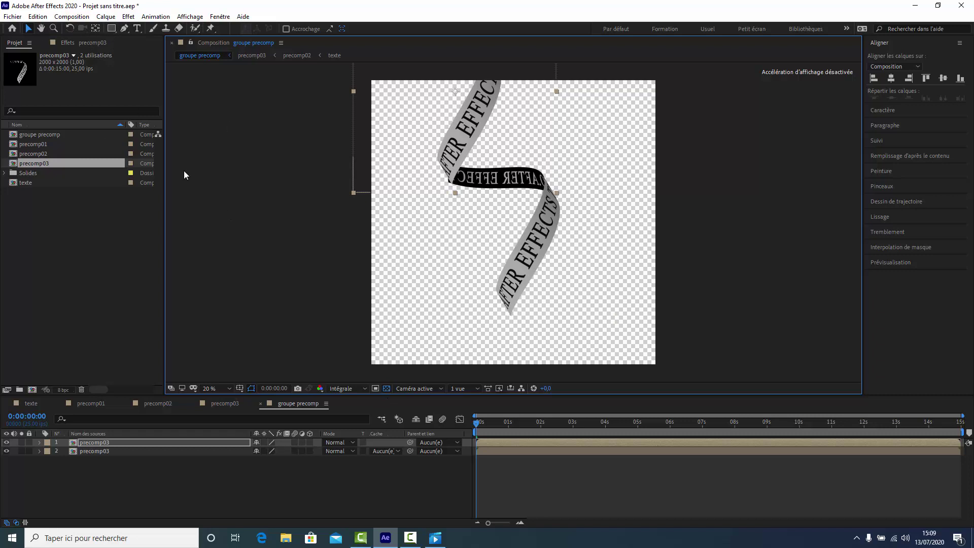
scroll(243, 259, up, 3)
scroll(243, 260, down, 1)
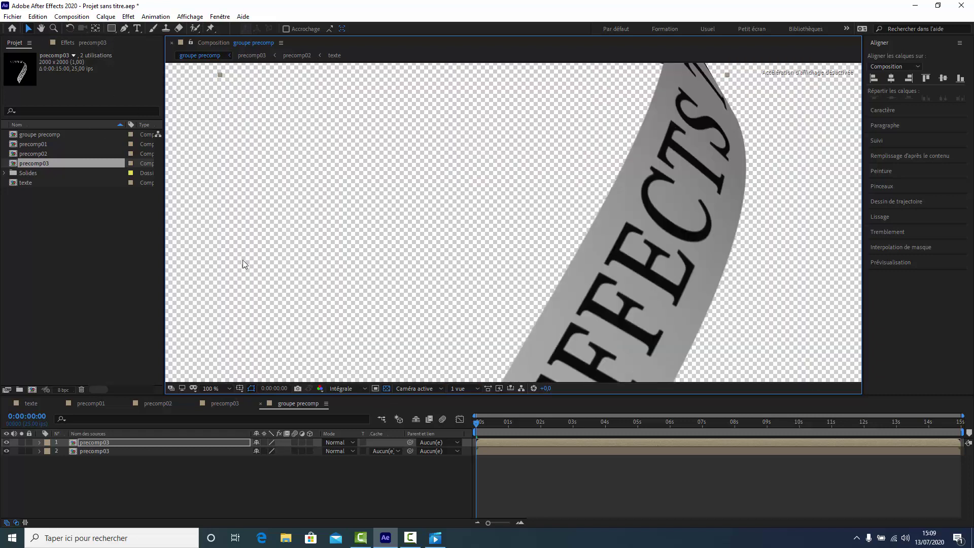
key(h)
drag(393, 175, 399, 252)
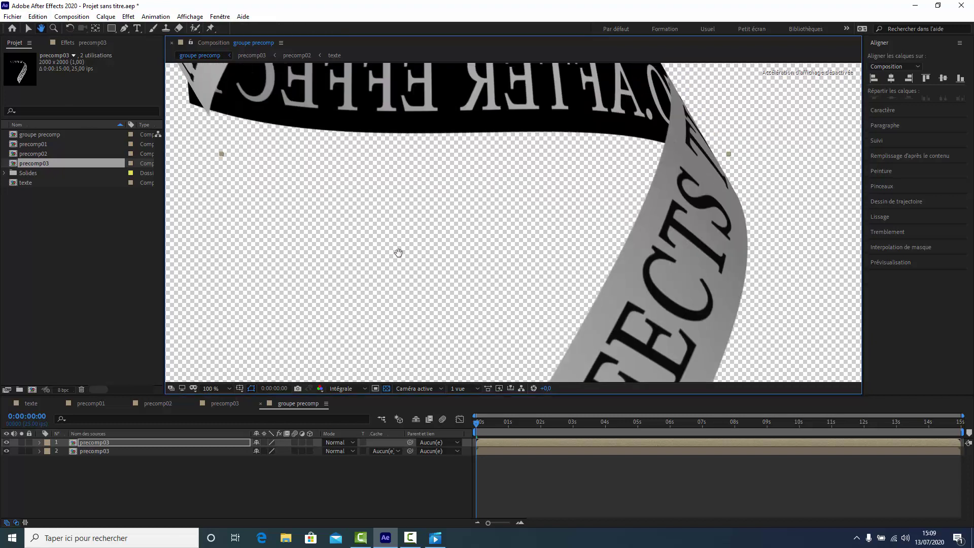
drag(465, 233, 625, 337)
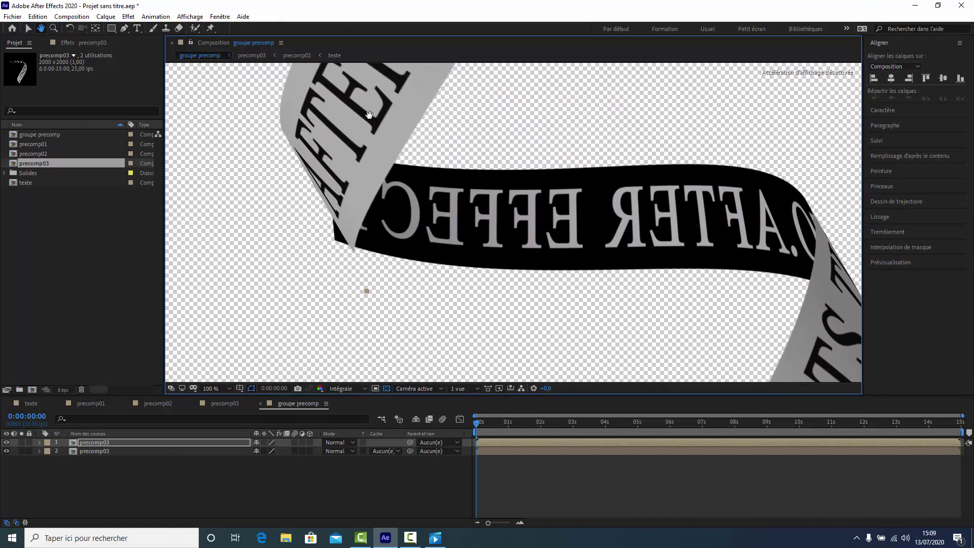
click(28, 29)
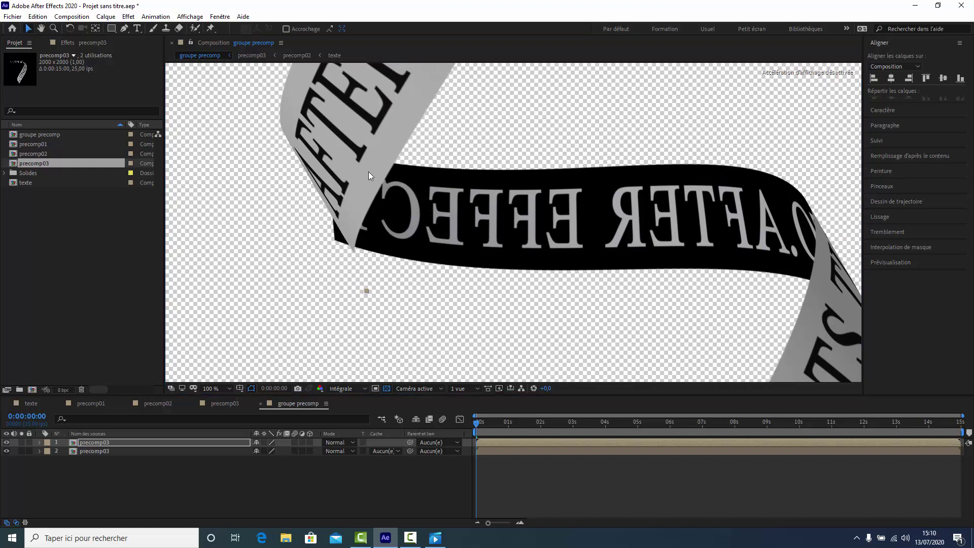
drag(368, 171, 351, 163)
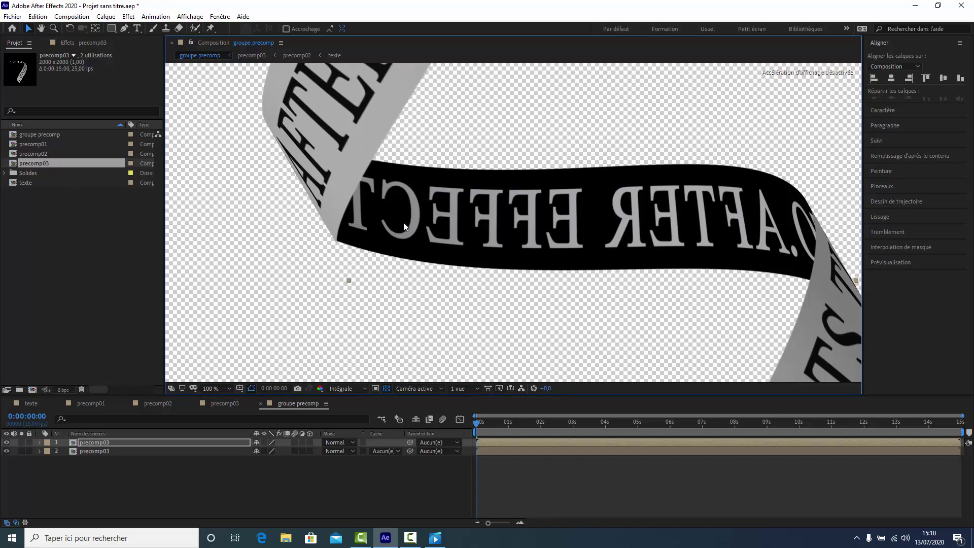
Step: Duplicate the original precomp03 layer and move the lowest copy below and to the right of the existing ribbon
scroll(371, 325, down, 4)
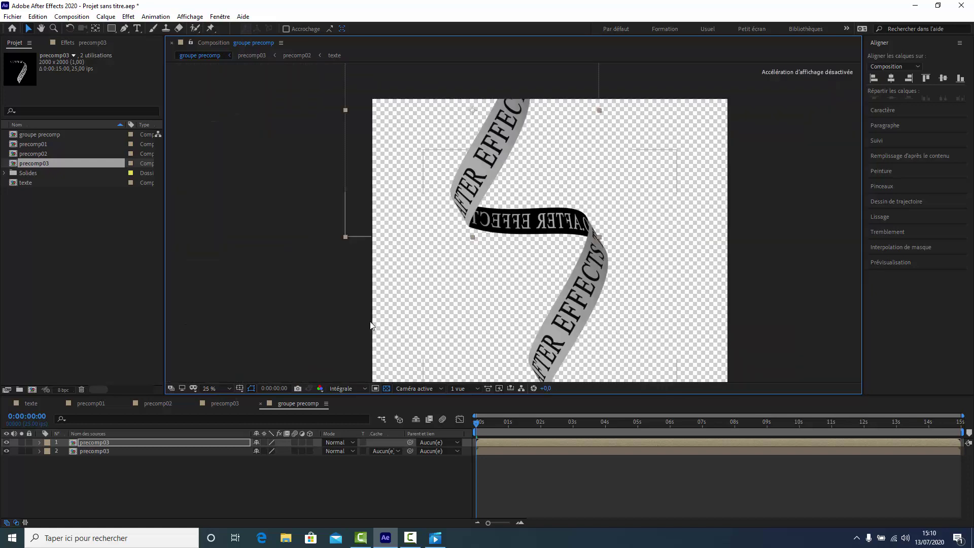
scroll(496, 307, down, 2)
scroll(496, 308, up, 2)
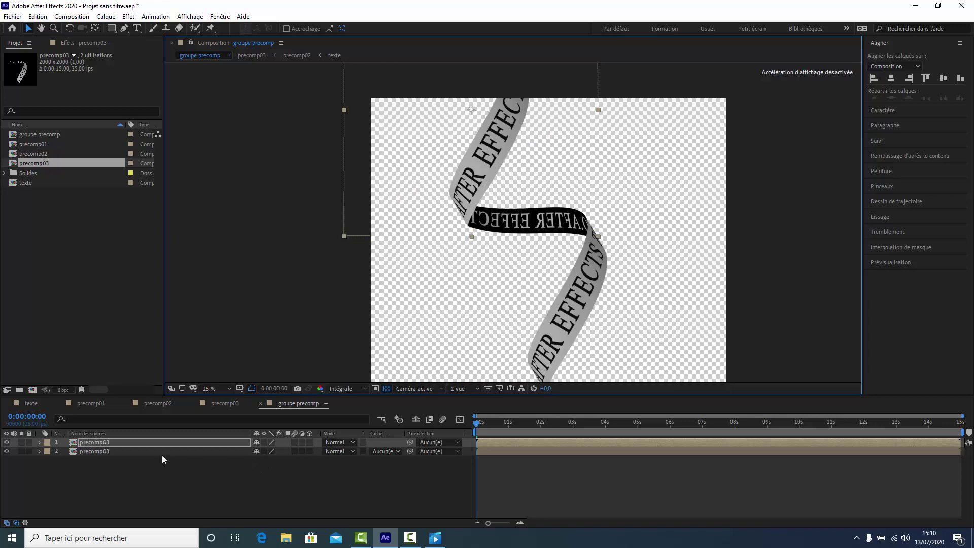
click(92, 450)
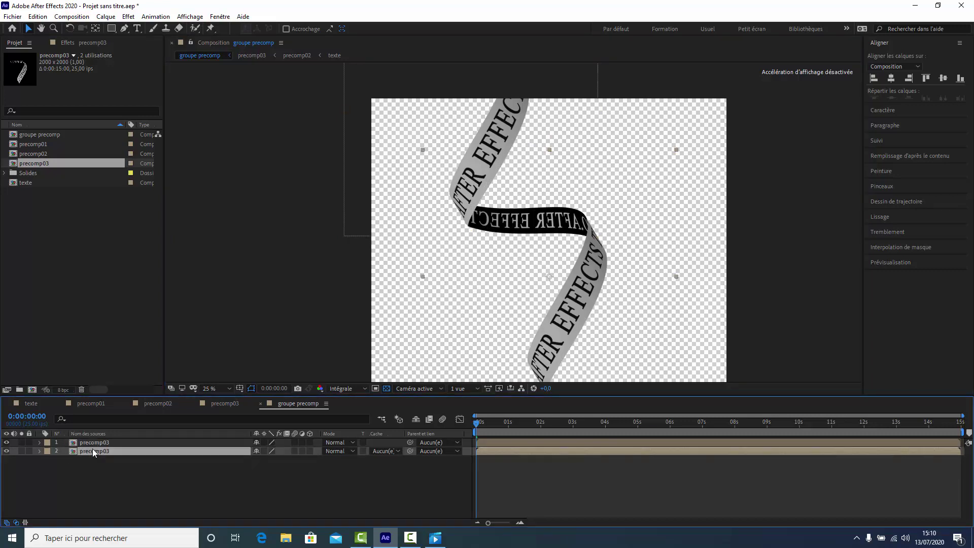
key(ctrl+d)
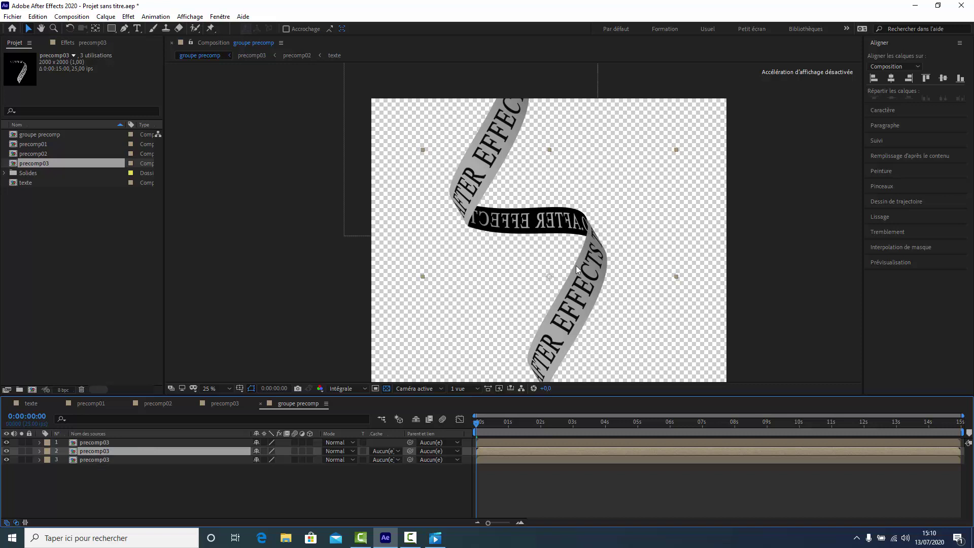
click(94, 460)
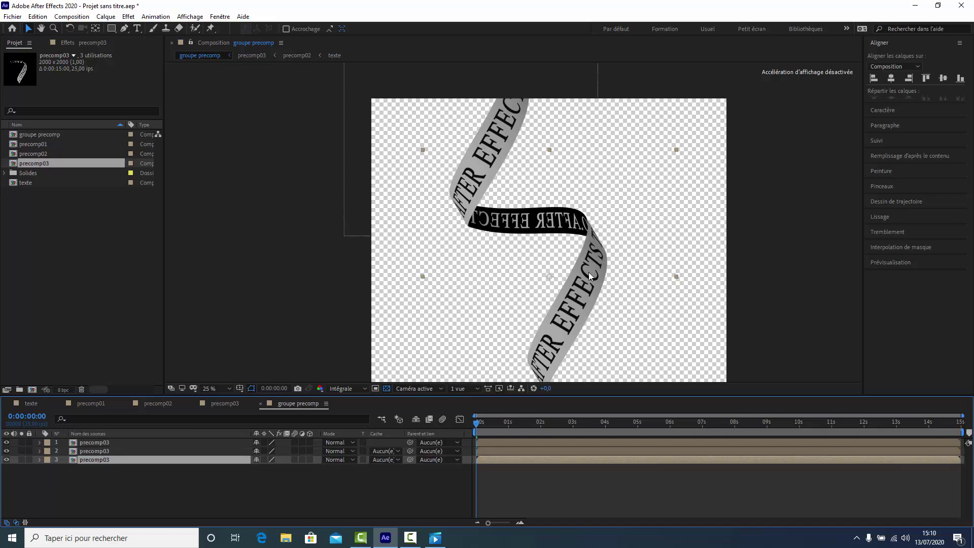
key(comma)
drag(543, 256, 577, 338)
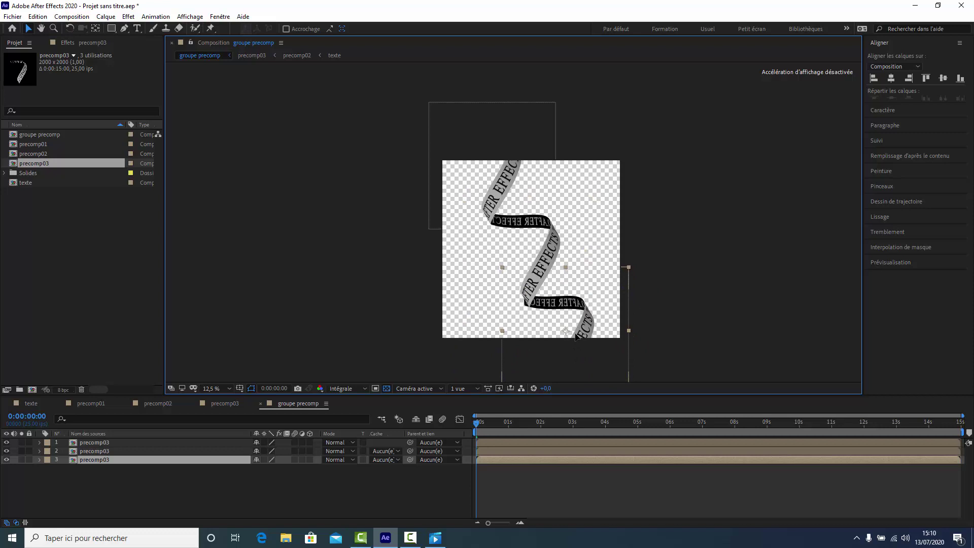
Step: Align the left end of the lowest copy's black band precisely with the lower end of the middle ribbon
key(period)
key(period)
key(period)
key(period)
key(period)
key(period)
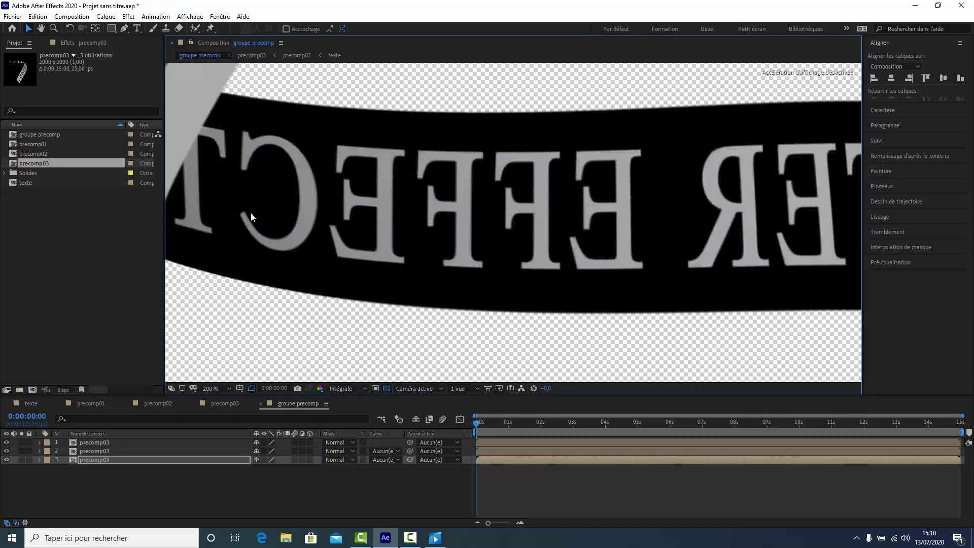
click(41, 28)
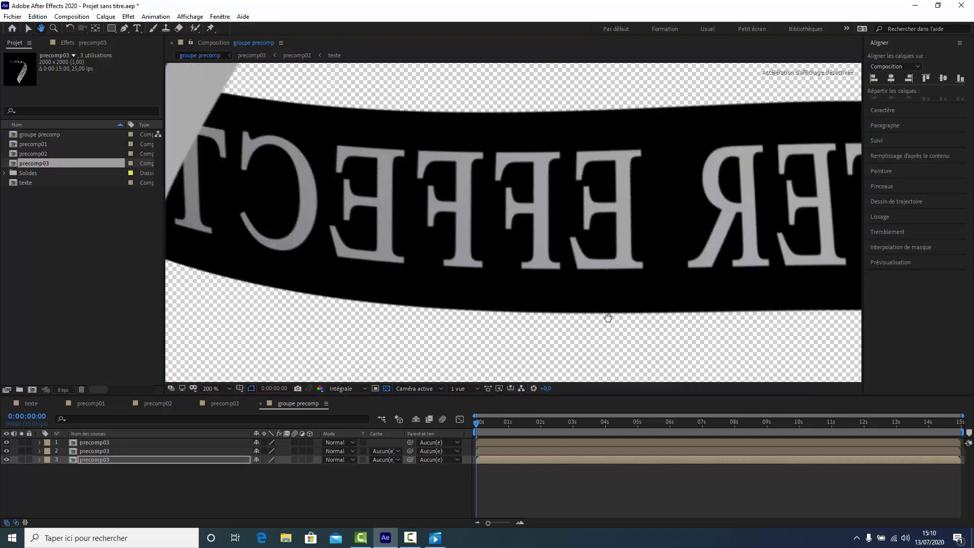
drag(587, 333, 564, 235)
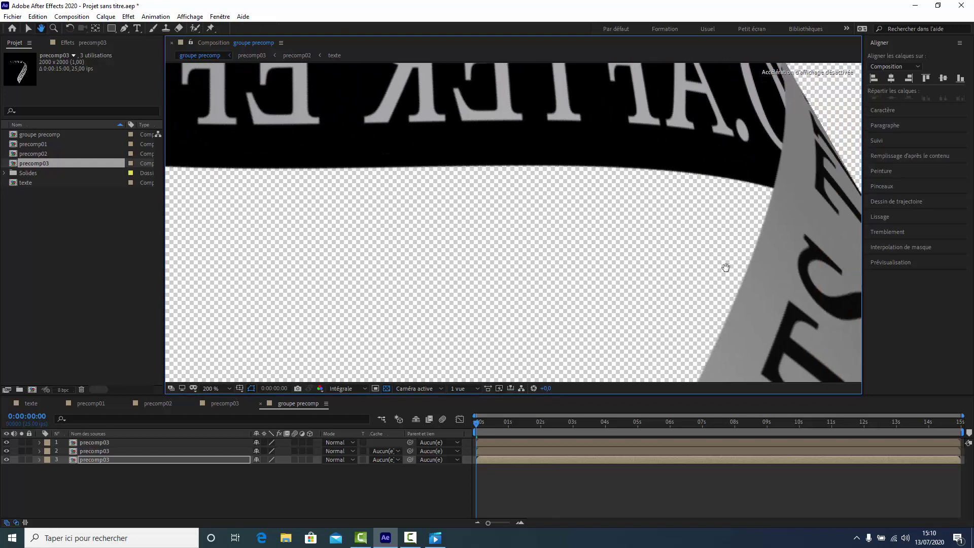
drag(726, 267, 600, 105)
drag(472, 315, 522, 157)
drag(421, 306, 501, 172)
drag(359, 199, 374, 56)
drag(779, 261, 632, 268)
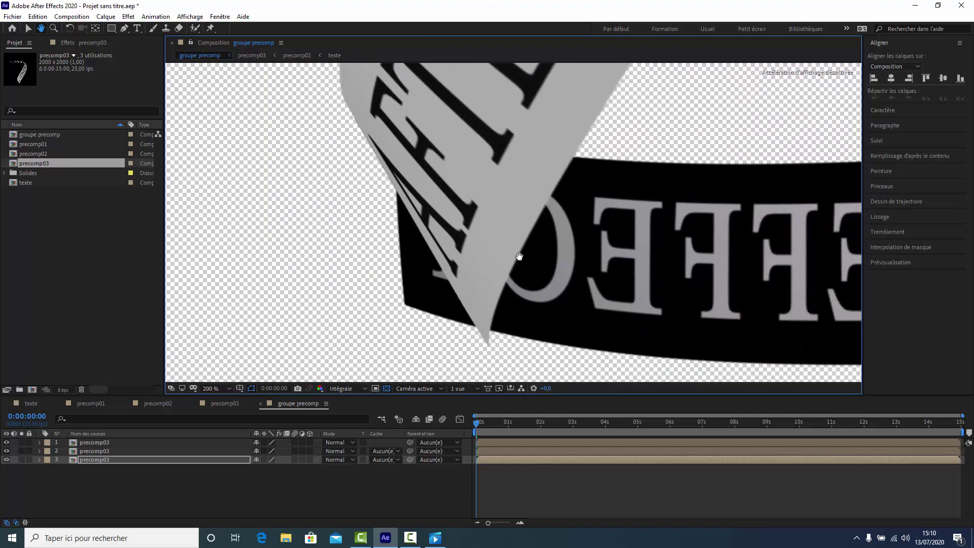
click(28, 28)
drag(683, 294, 770, 336)
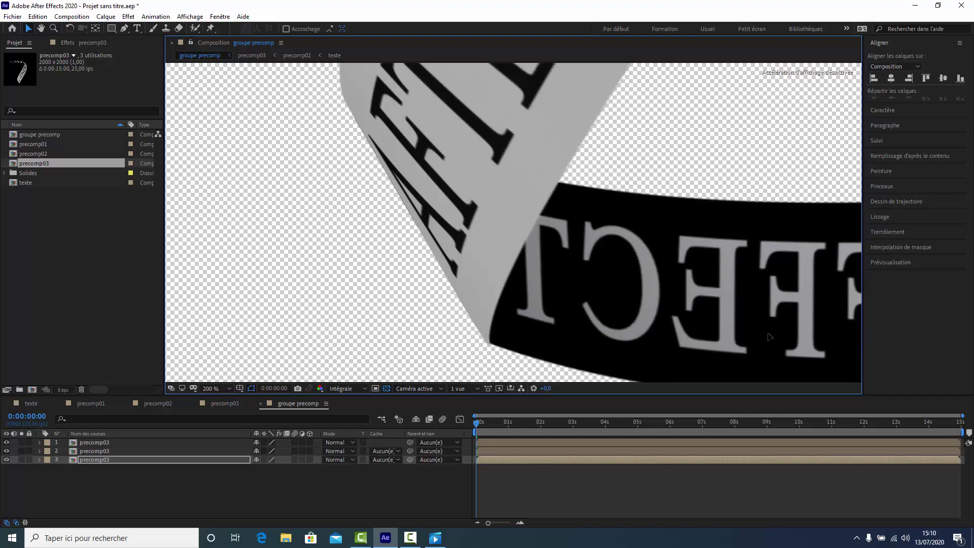
key(Down)
key(Down)
key(Up)
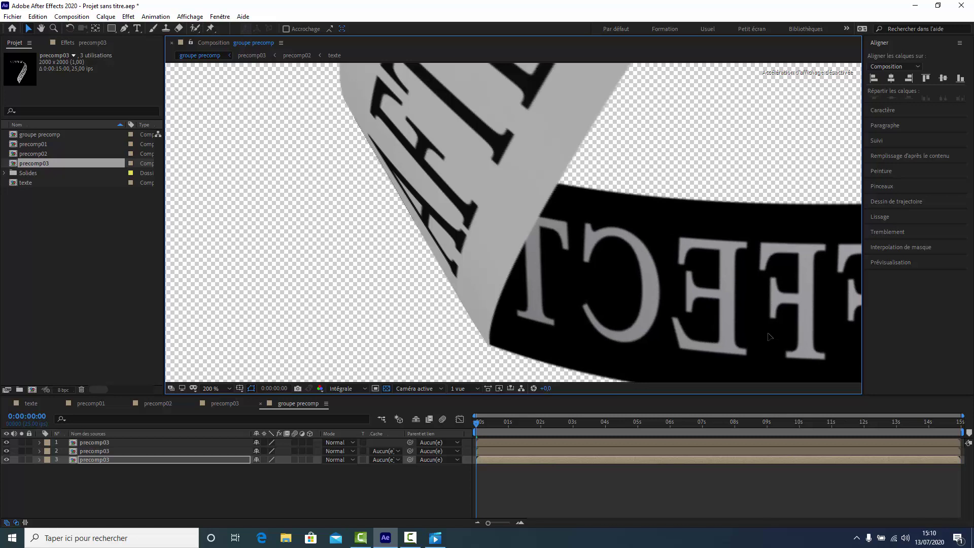
Step: Fit the whole composition in view and preview the chained ribbon animation
click(229, 388)
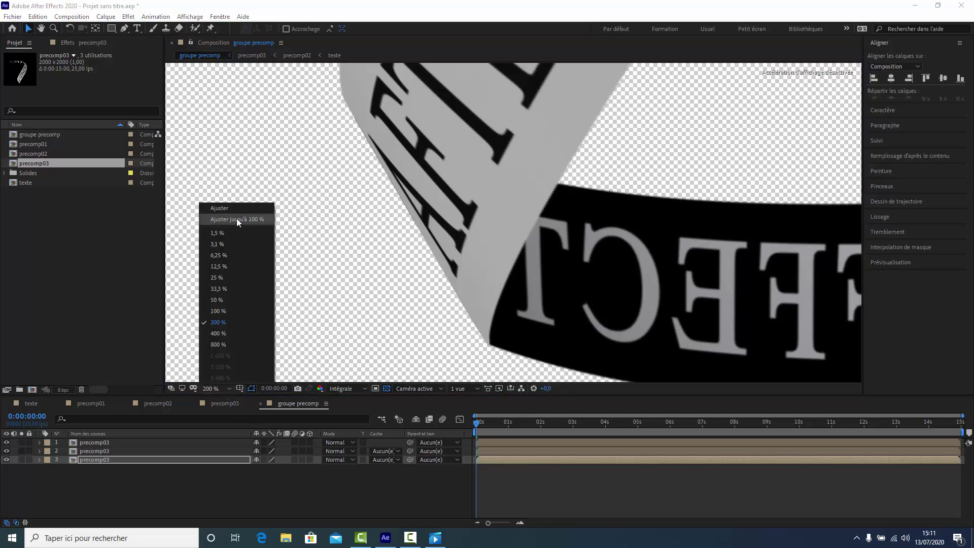
click(236, 218)
key(space)
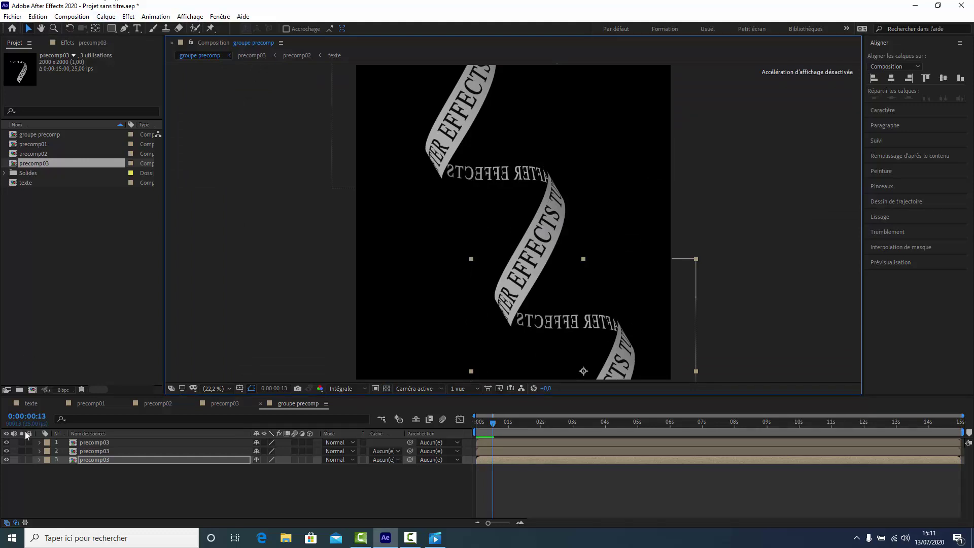
Step: Create a composition named finale with the HDTV 1080 25 preset
click(30, 390)
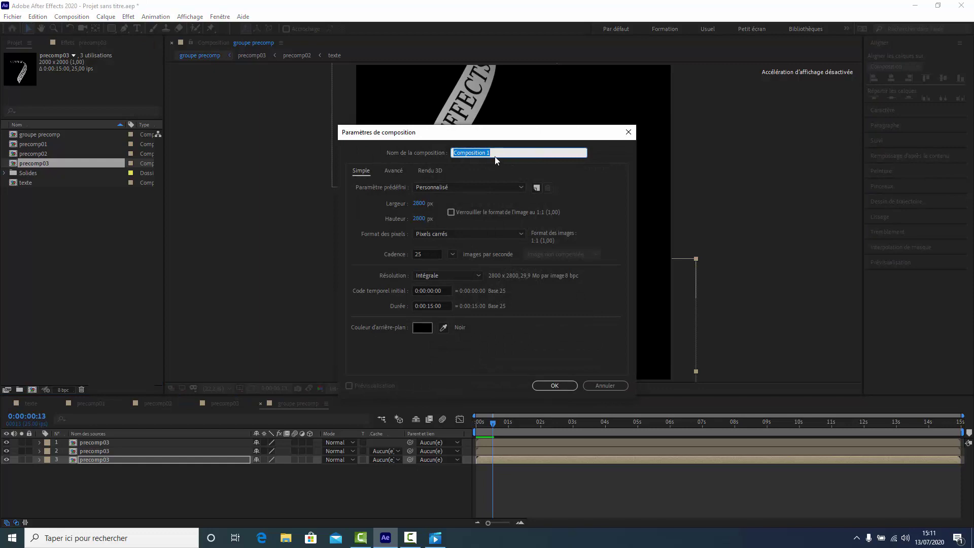
text(finale)
click(520, 187)
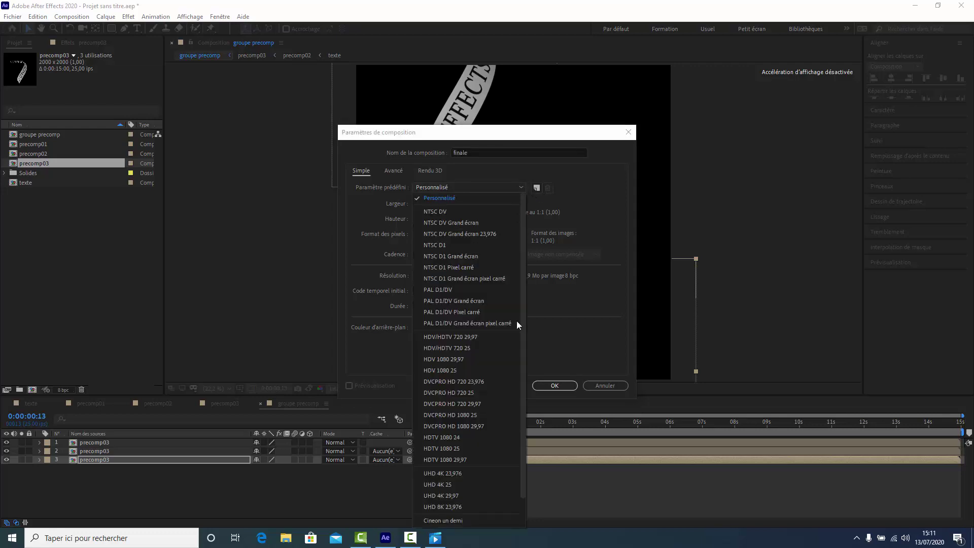
click(441, 447)
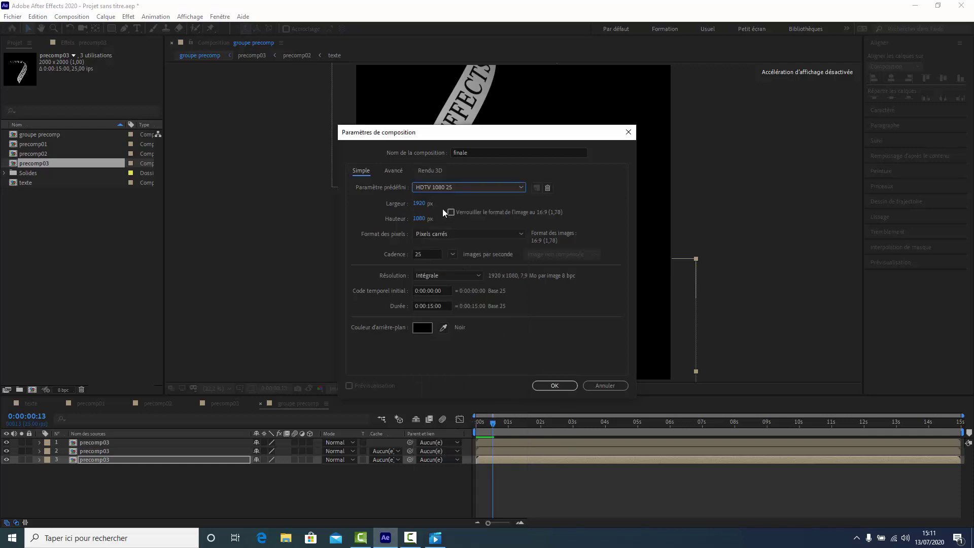
click(554, 386)
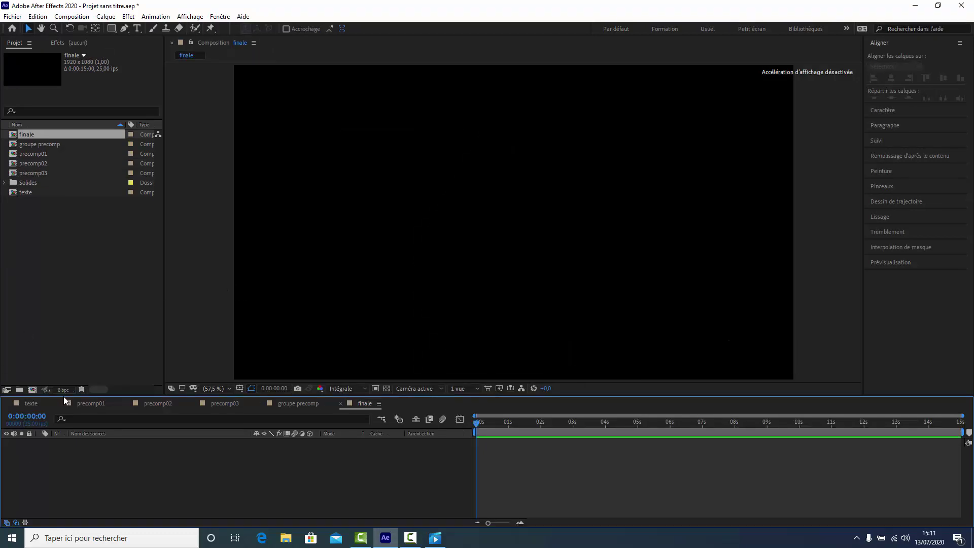
Step: Place the groupe precomp composition as a layer in the finale composition
drag(56, 144, 107, 471)
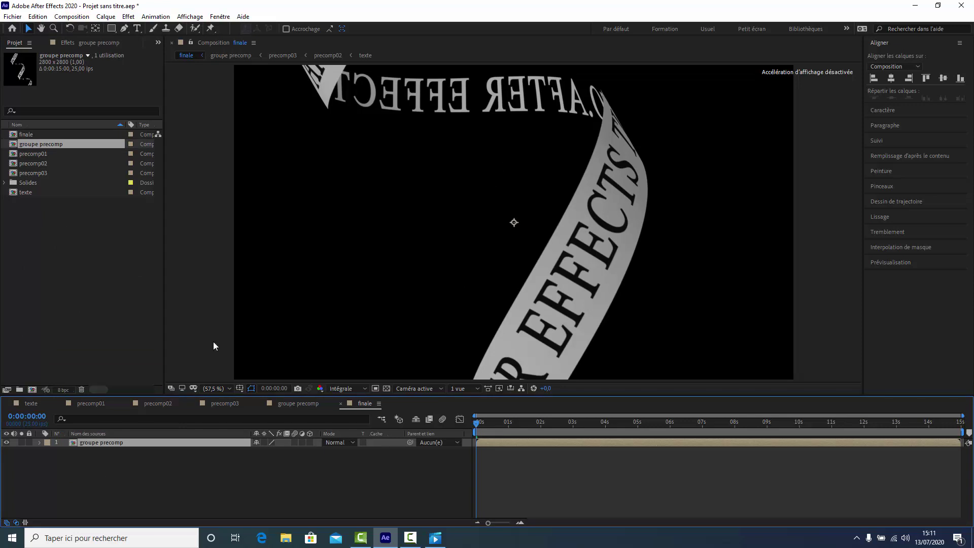
key(comma)
key(comma)
key(comma)
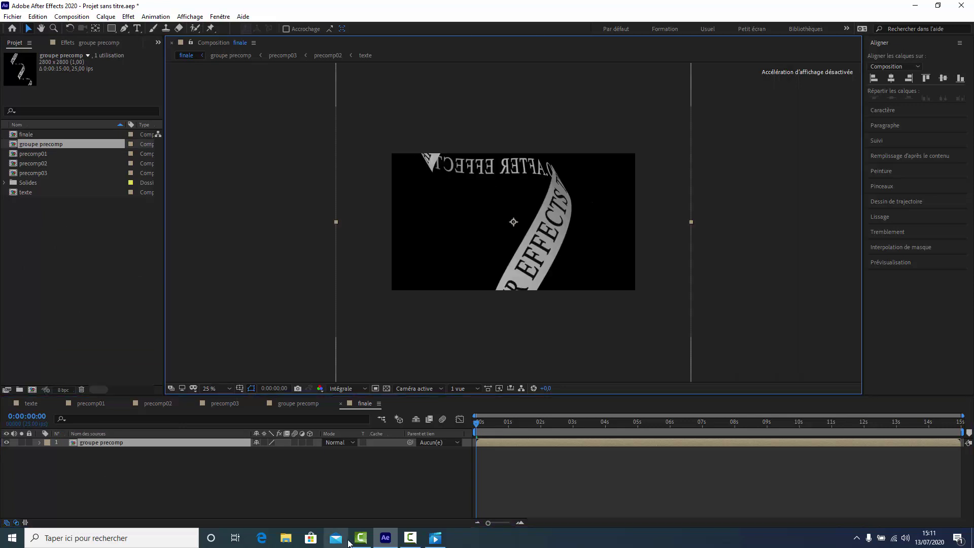
Step: Scale the groupe precomp layer to 39 % and show the transparency grid
key(s)
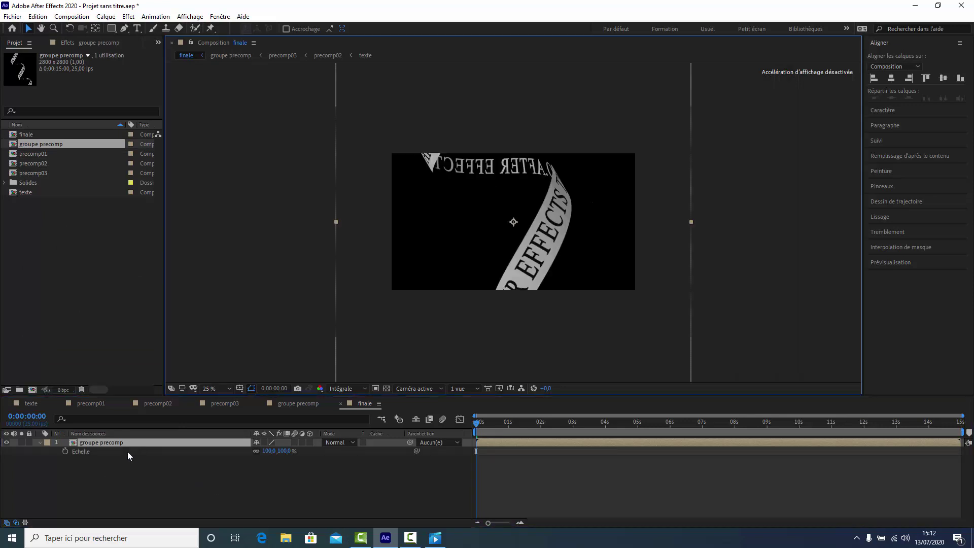
drag(271, 455, 240, 453)
key(Return)
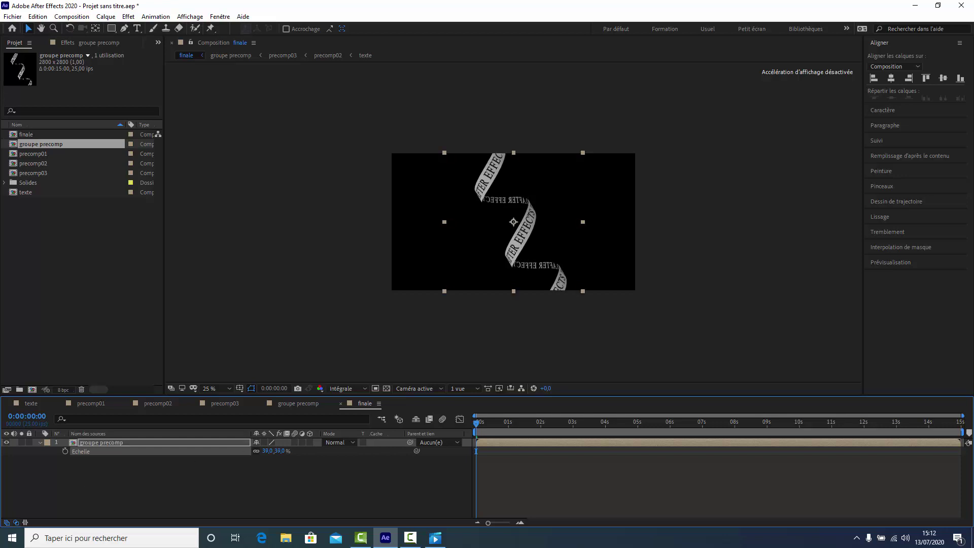
click(230, 388)
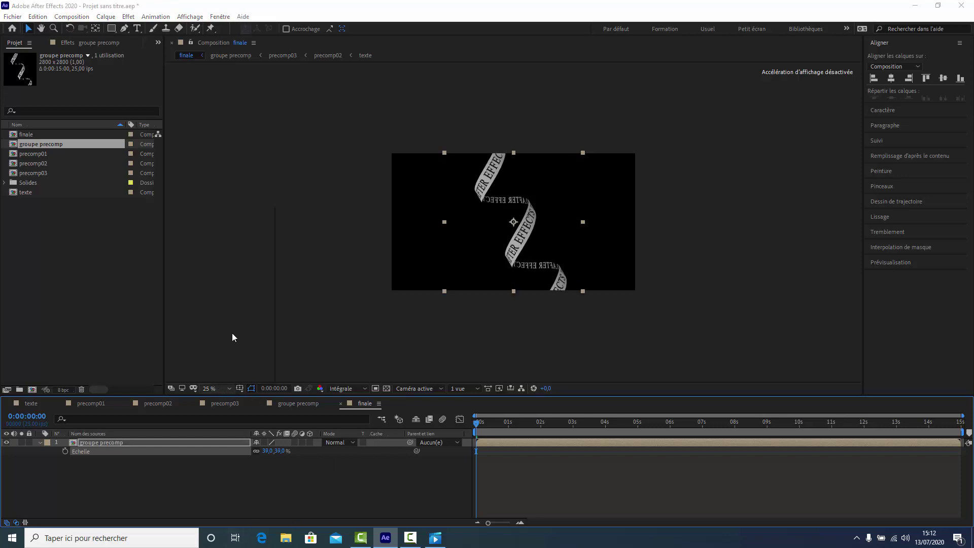
click(238, 221)
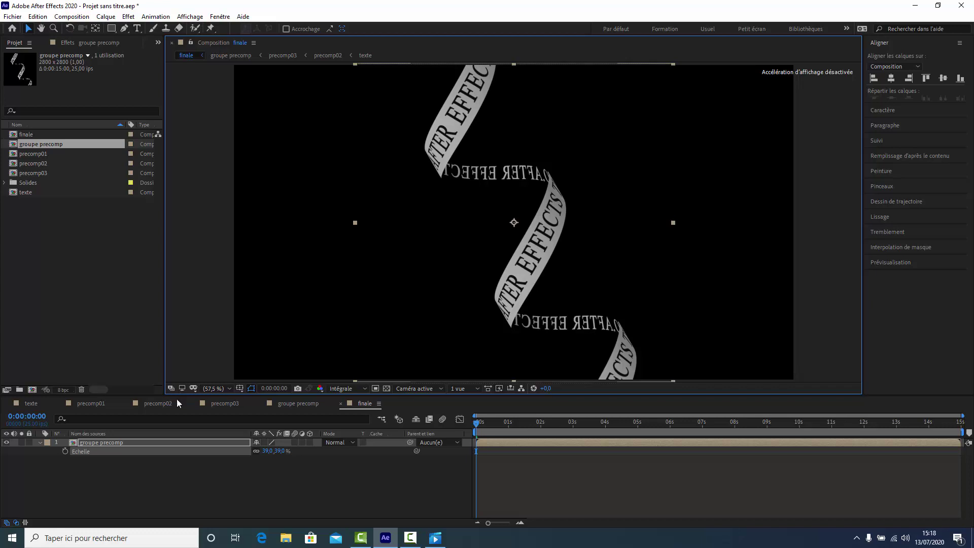
click(386, 389)
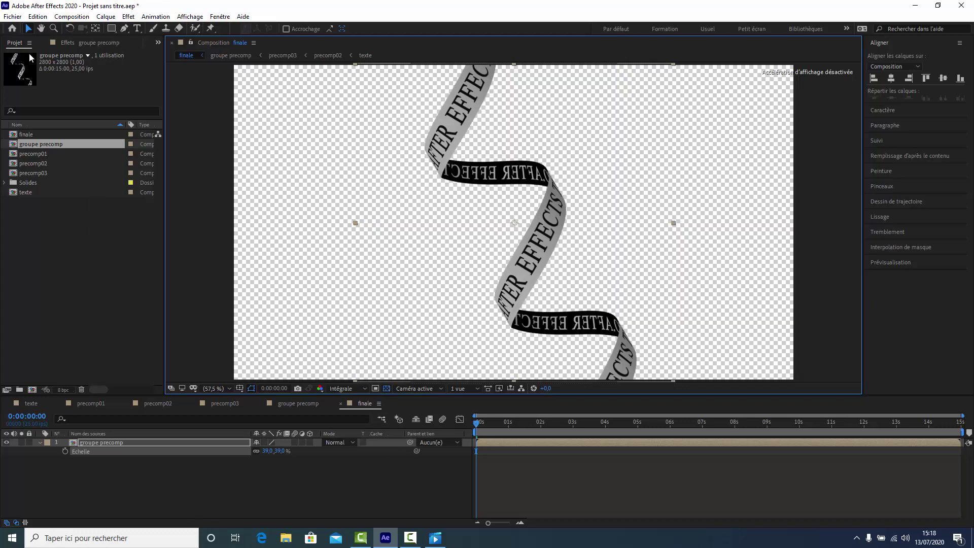
Step: Apply the Ombre portée effect to the groupe precomp layer with Opacité 30 % and Lissage 400
click(128, 18)
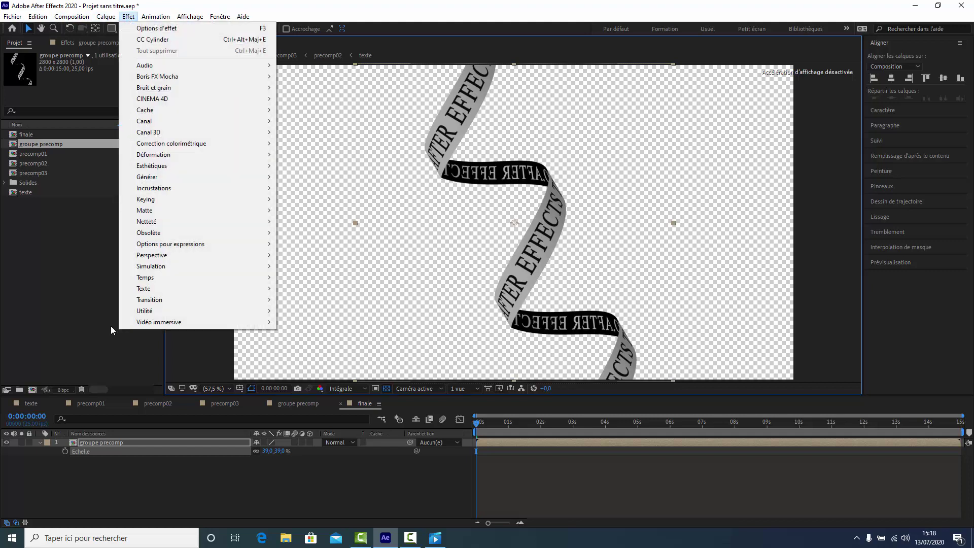
mouse_move(159, 256)
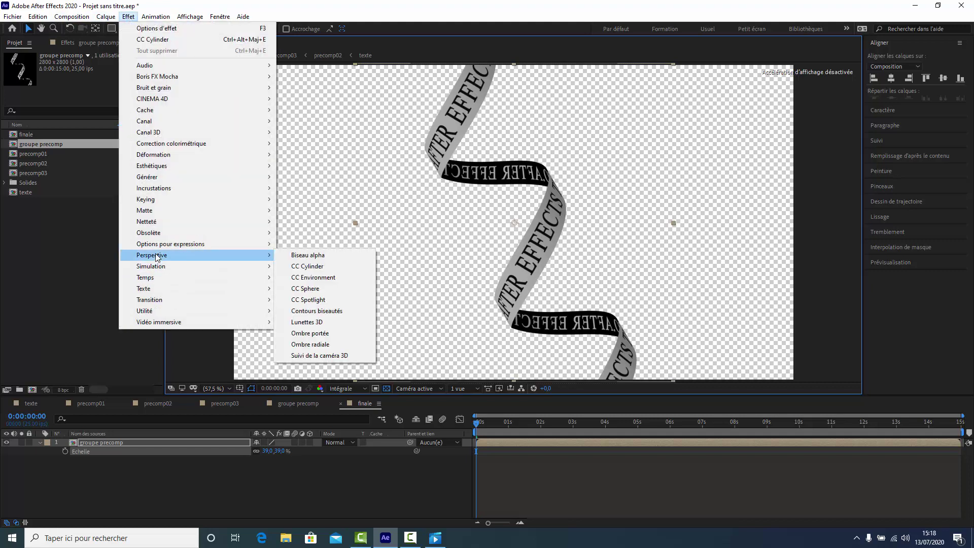
click(319, 335)
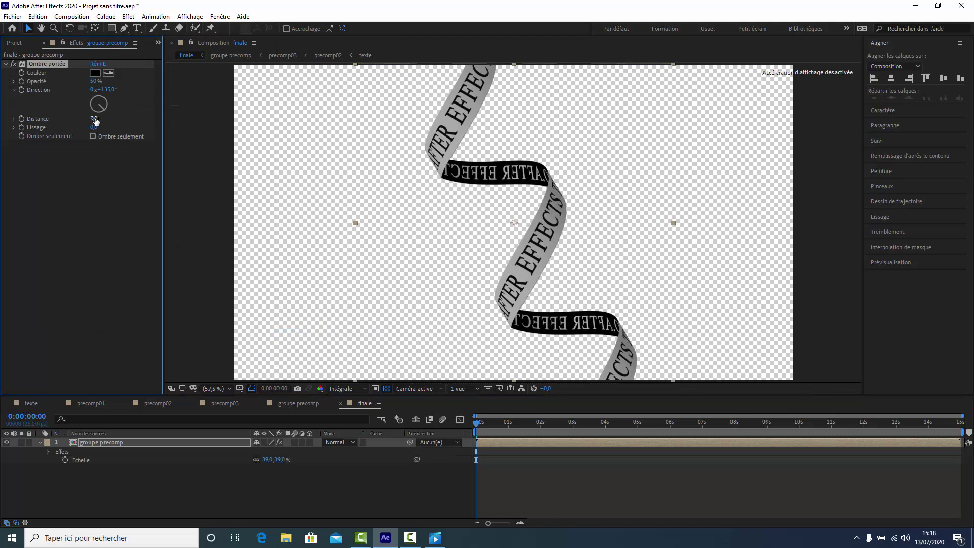
click(93, 81)
text(30)
click(74, 179)
click(94, 128)
text(100)
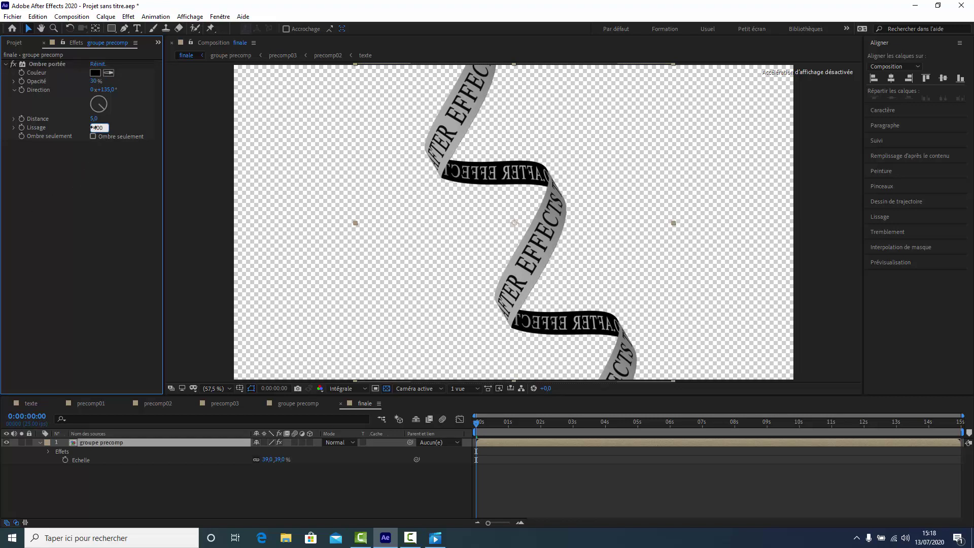
click(63, 210)
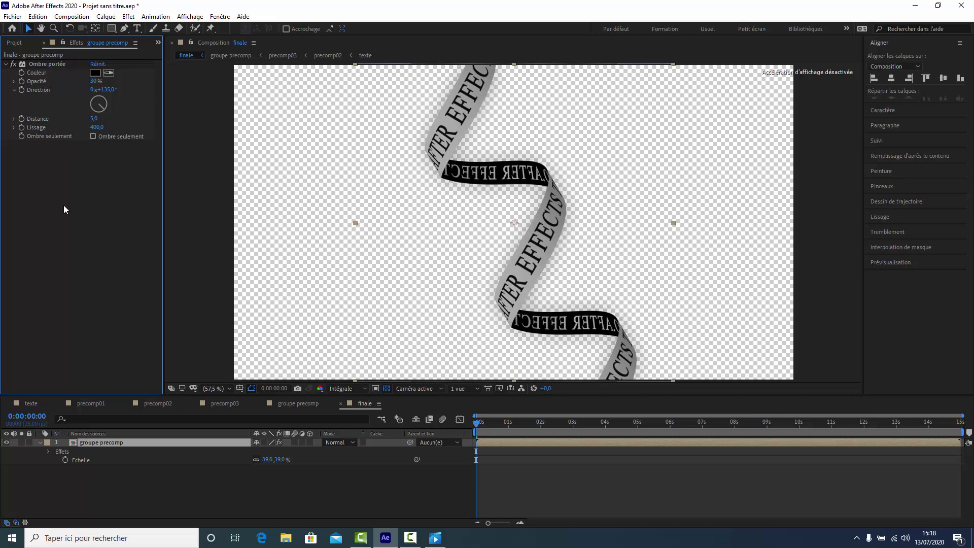
Step: Apply CC Light Sweep to the groupe precomp layer with the Center X value at 1205 and a Smooth shape
click(128, 16)
mouse_move(264, 177)
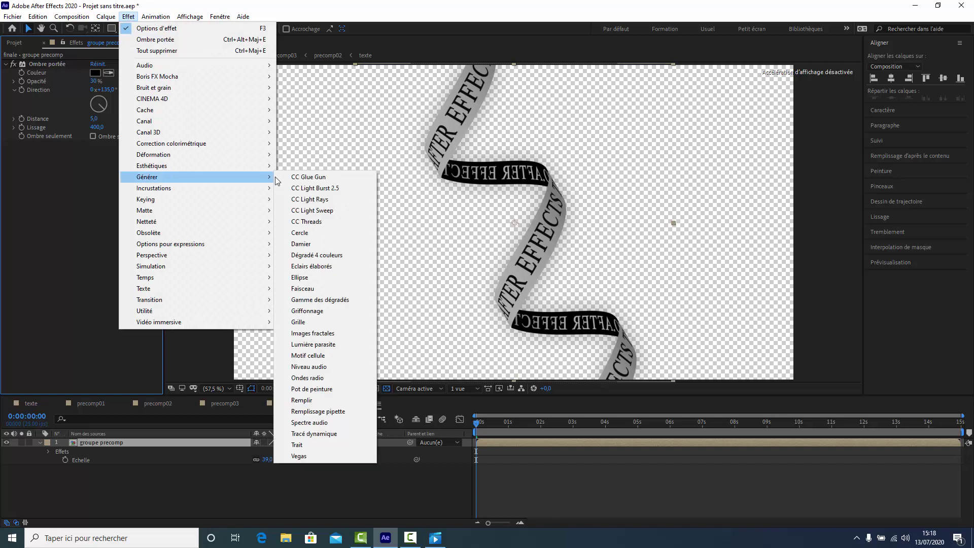
click(318, 210)
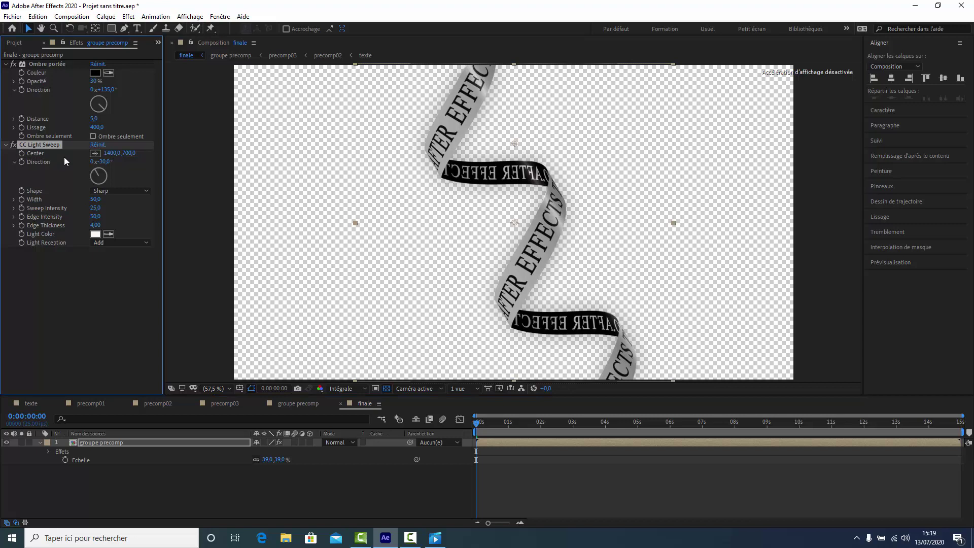
drag(106, 155, 32, 172)
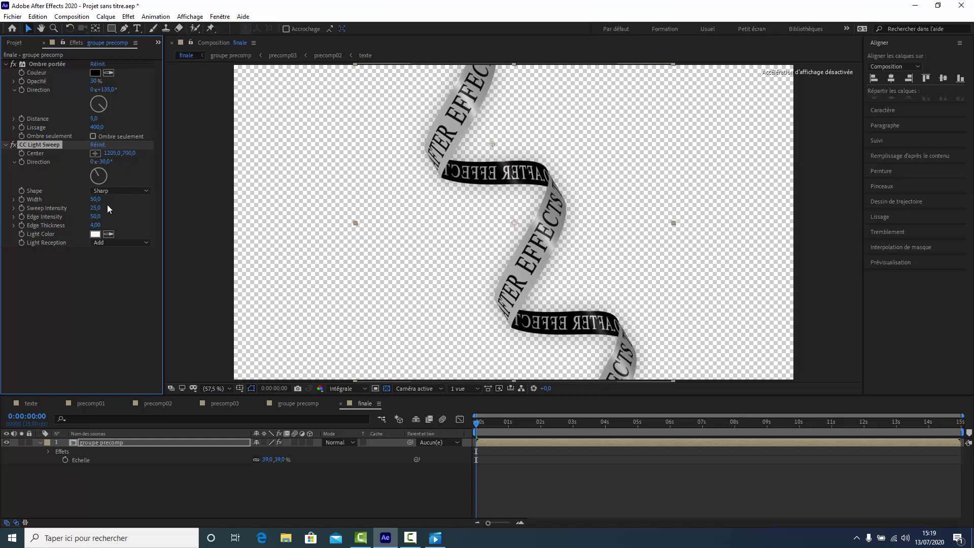
click(146, 191)
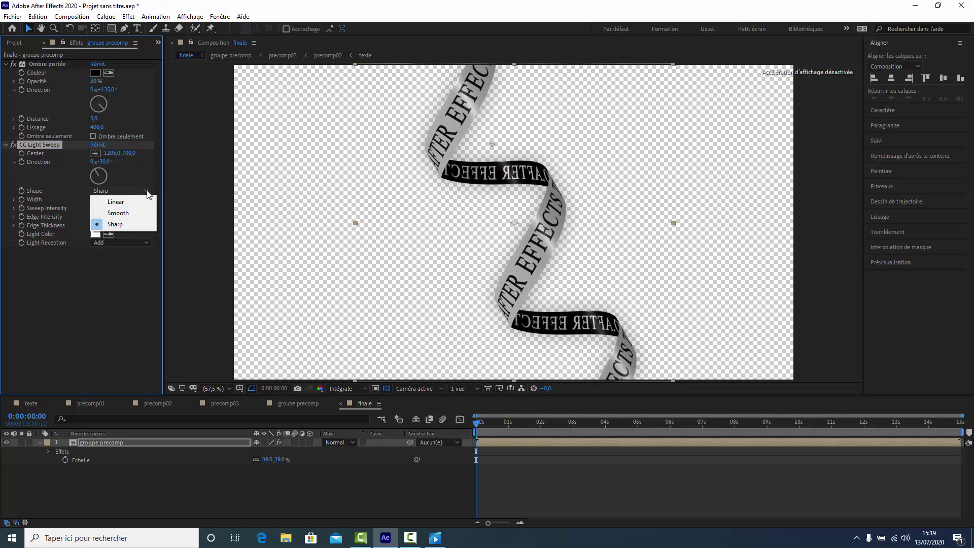
click(125, 215)
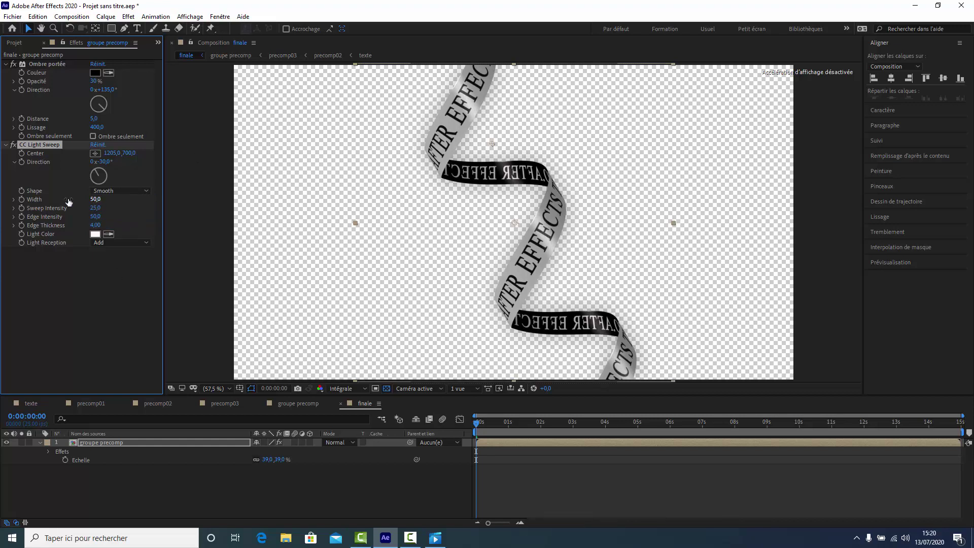
Step: Set the CC Light Sweep effect's Width to 125 and its Sweep Intensity to 60
click(96, 201)
text(125)
key(Tab)
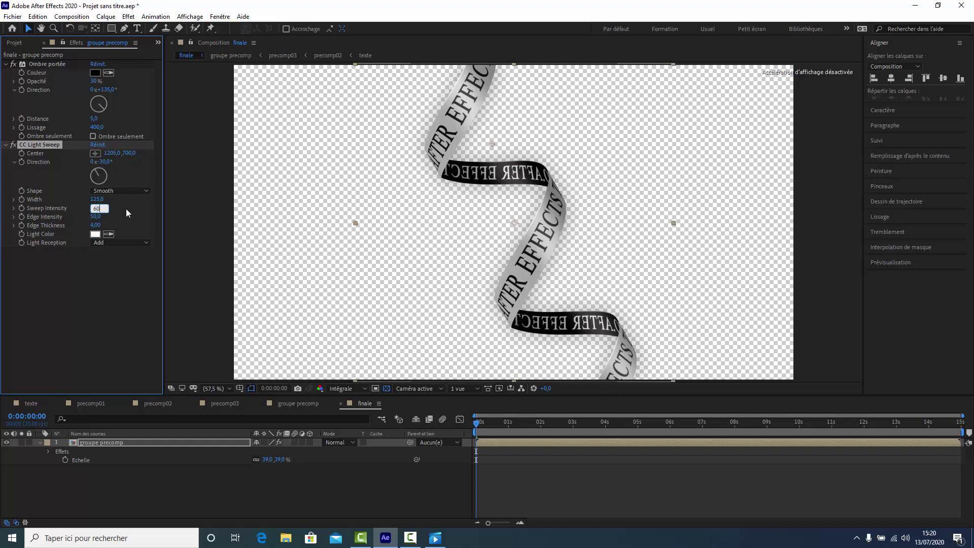
click(100, 266)
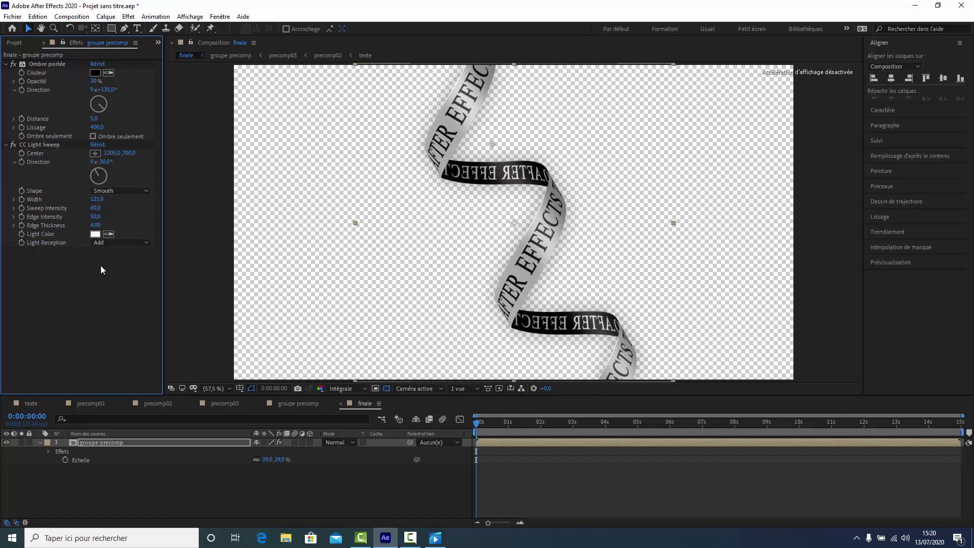
Step: Set the CC Light Sweep's Edge Intensity to 12 and Edge Thickness to 2, and shift its Center X to 1149
click(95, 217)
text(1)
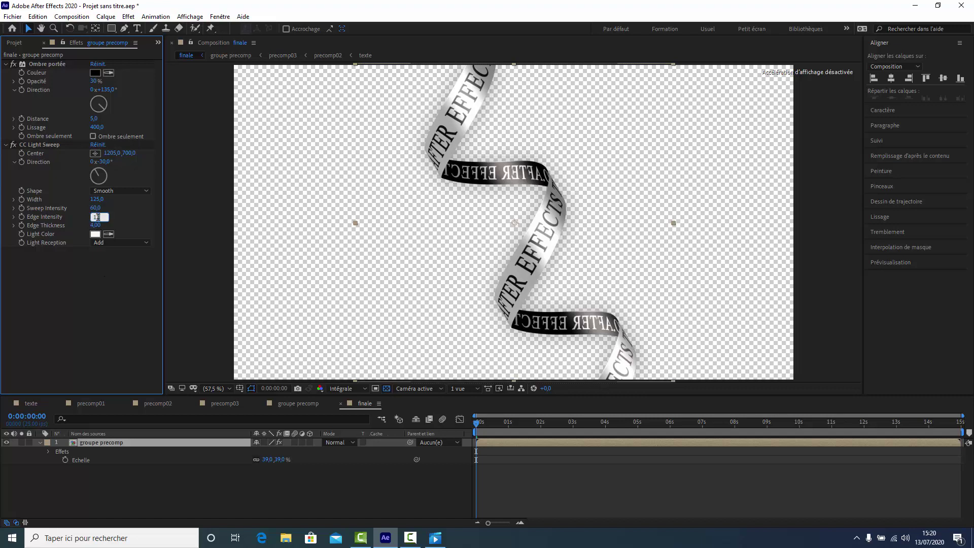
text(2)
click(107, 313)
click(95, 225)
text(2)
key(Return)
drag(108, 154, 86, 159)
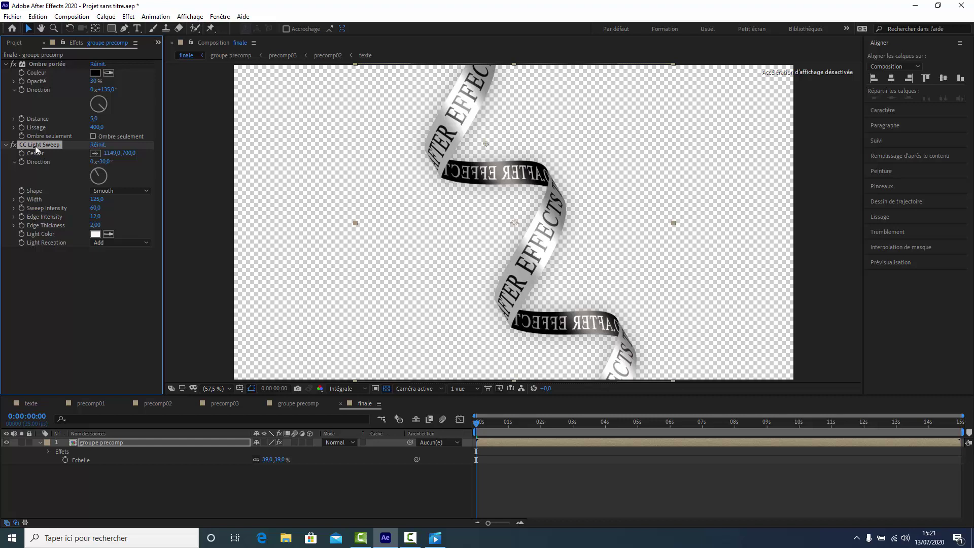
Step: Duplicate the CC Light Sweep effect and place the copy's Center on the ribbon's middle diagonal section, at about 1618.5, 1611.8
key(ctrl+d)
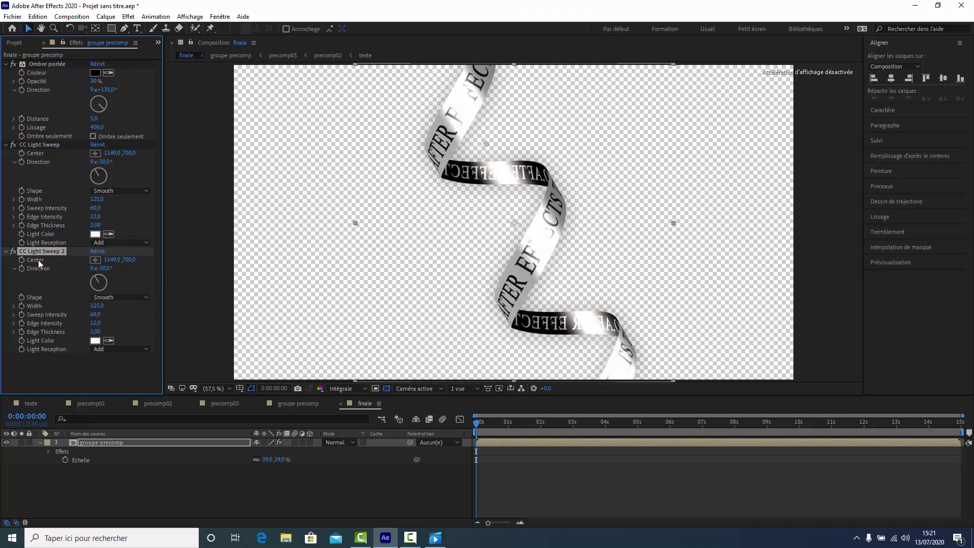
click(111, 260)
click(95, 260)
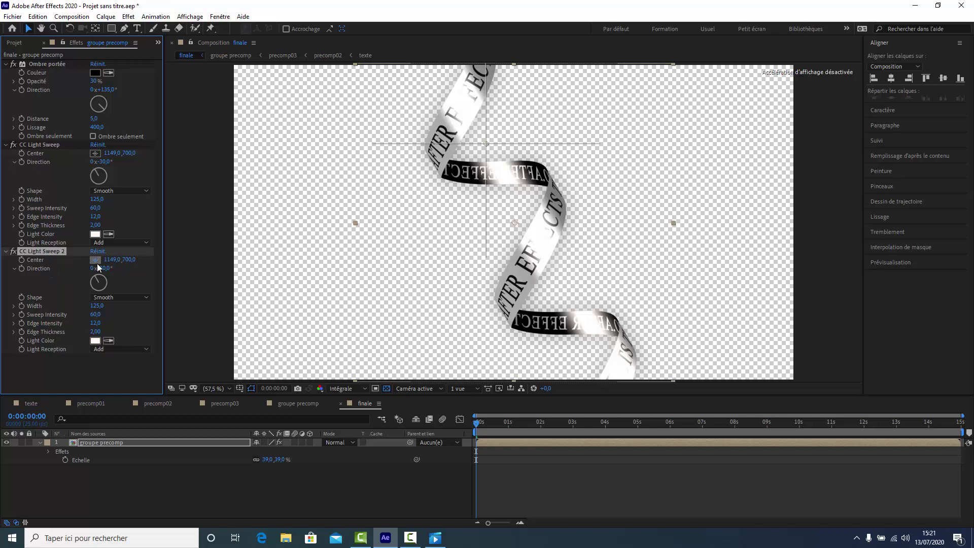
click(539, 247)
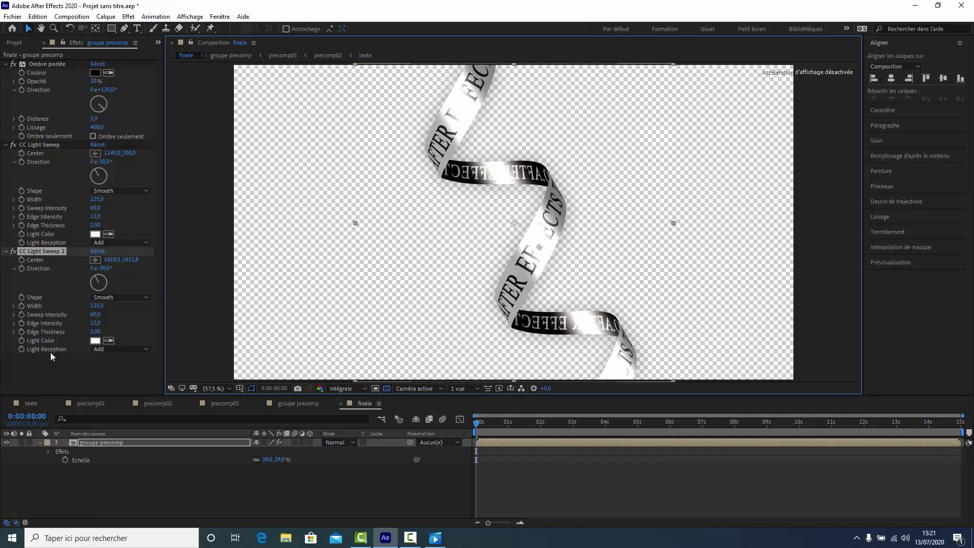
Step: Soften both light sweeps: CC Light Sweep 2 to Edge Intensity 7 and Sweep Intensity 23, CC Light Sweep to Edge Intensity 8 and Sweep Intensity 9
drag(99, 326, 88, 327)
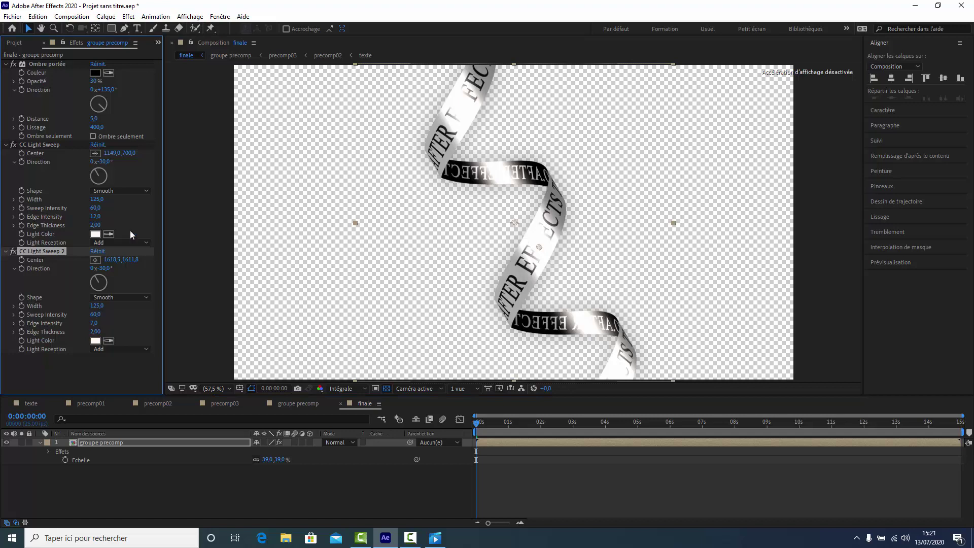
drag(96, 217, 91, 217)
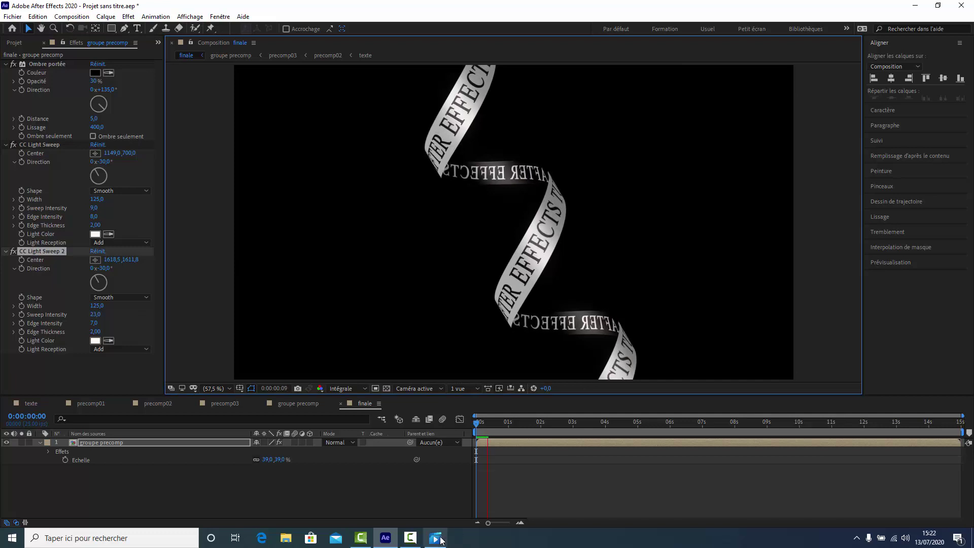
Step: Stop the preview of the finale composition and scrub the playhead back through the timeline to review the ribbon animation
click(413, 539)
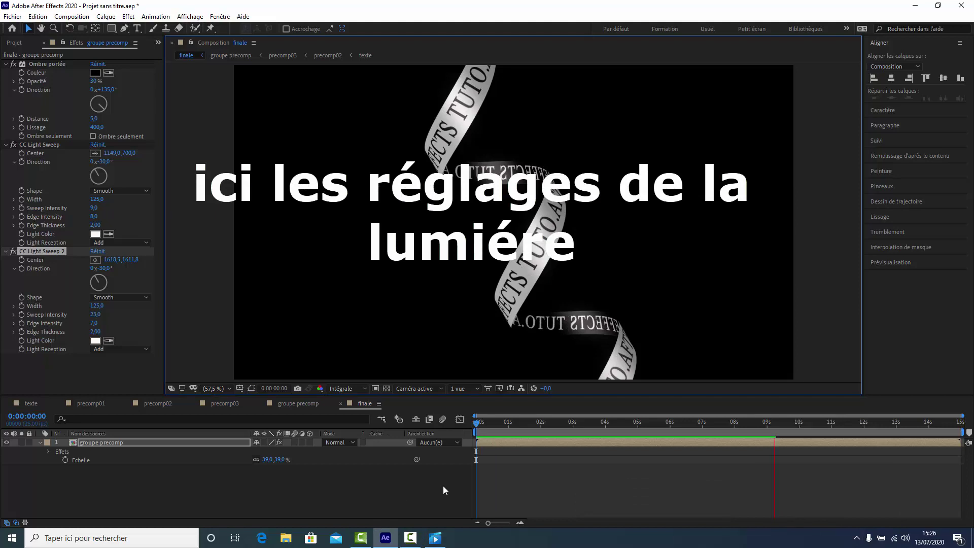
key(space)
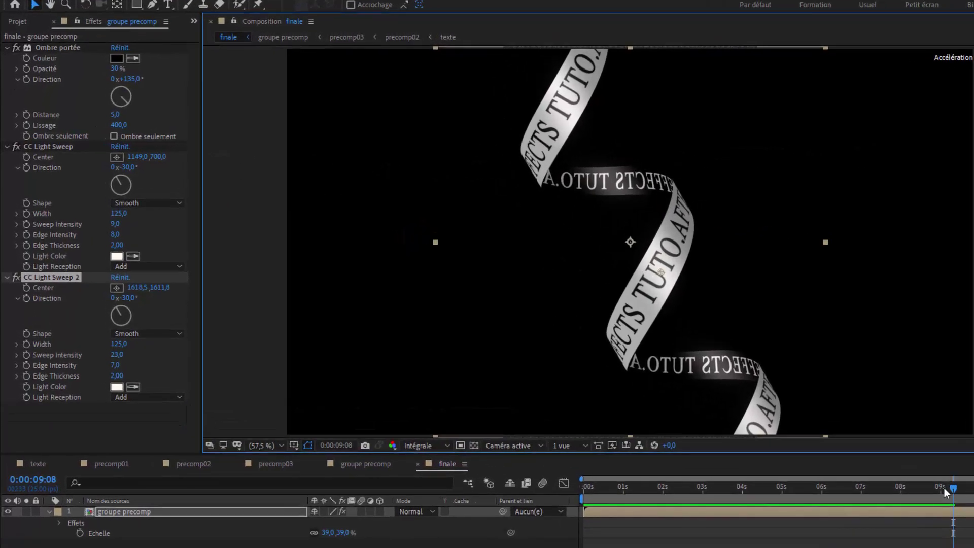
drag(886, 467, 465, 493)
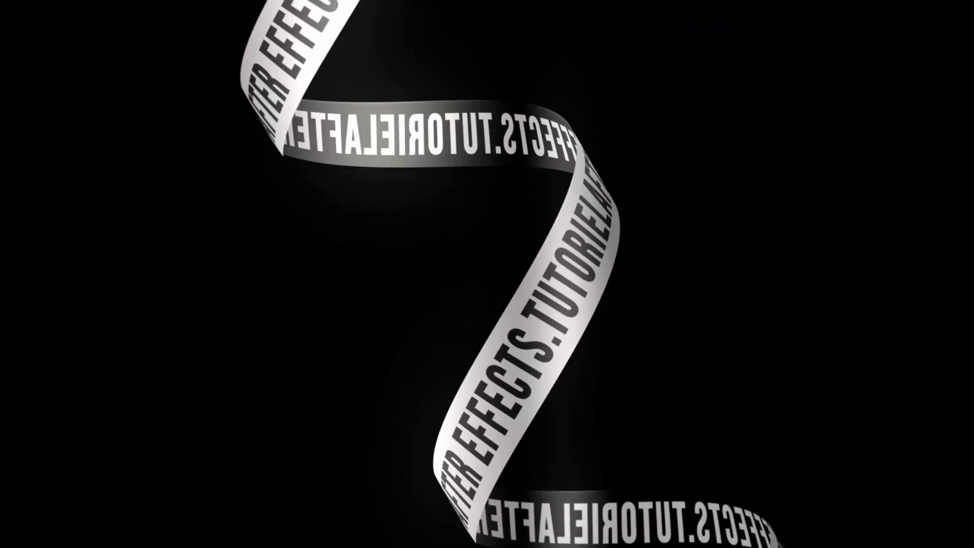